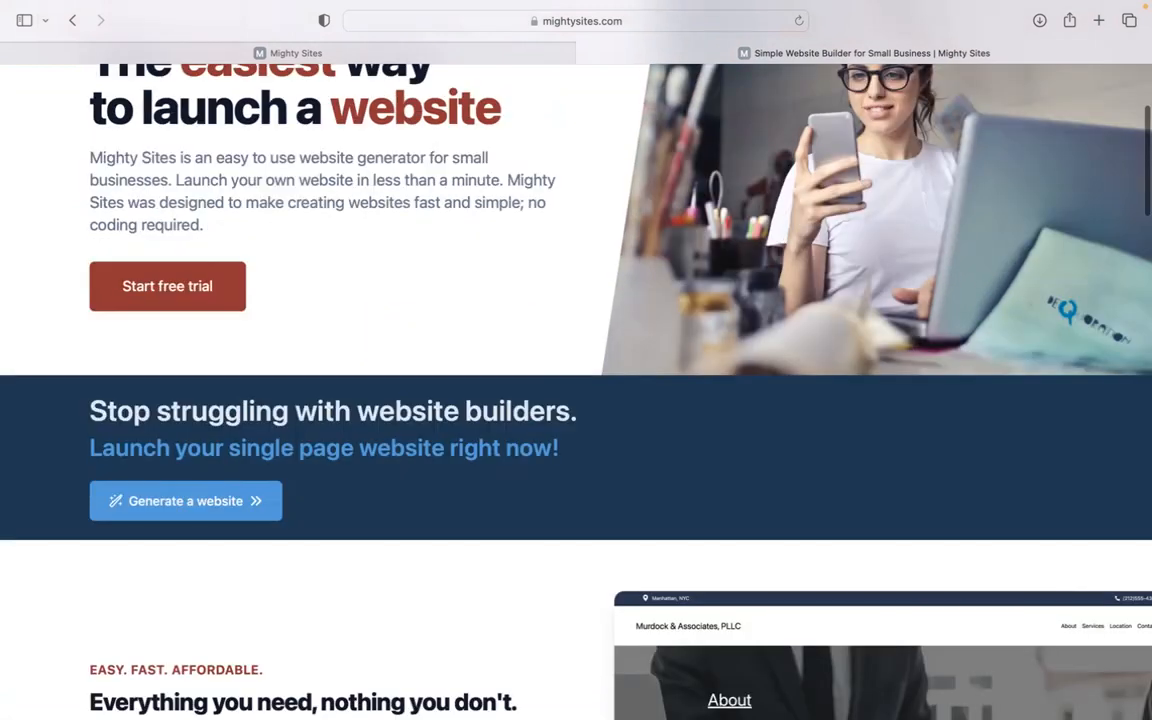
{"action": "scroll", "coordinate": [576, 390], "scroll_direction": "down", "scroll_amount": 5}
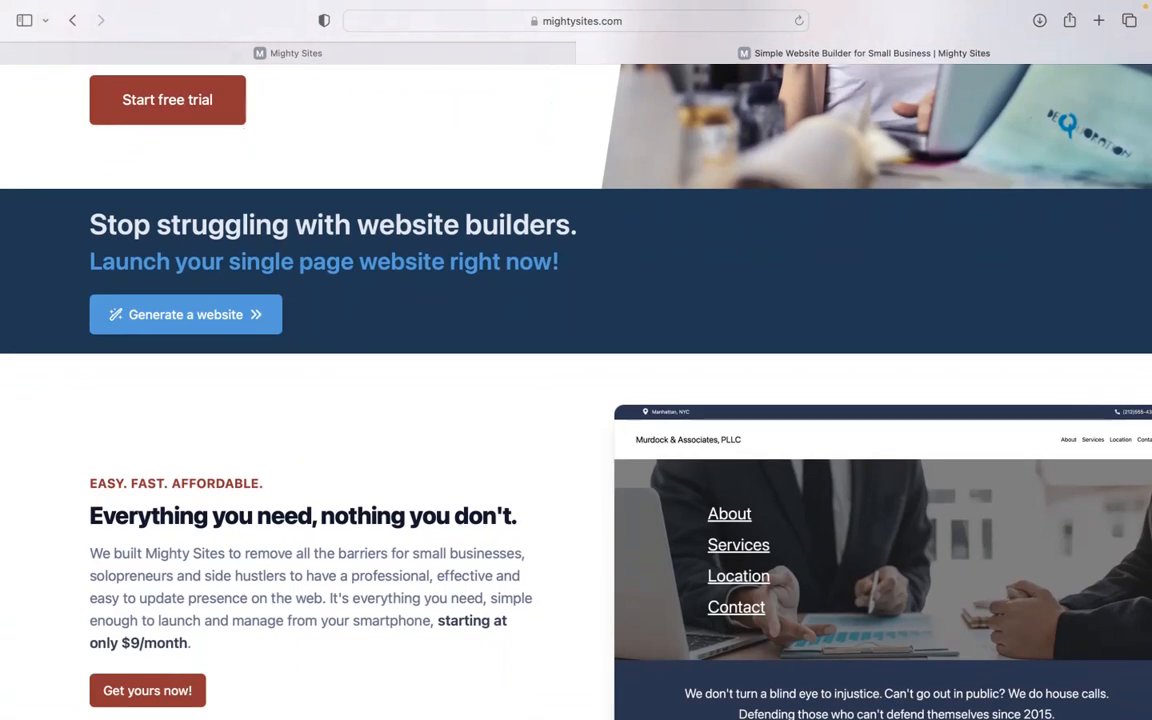
- Switch to the Mighty Sites new site page
{"action": "scroll", "coordinate": [576, 390], "scroll_direction": "down", "scroll_amount": 2}
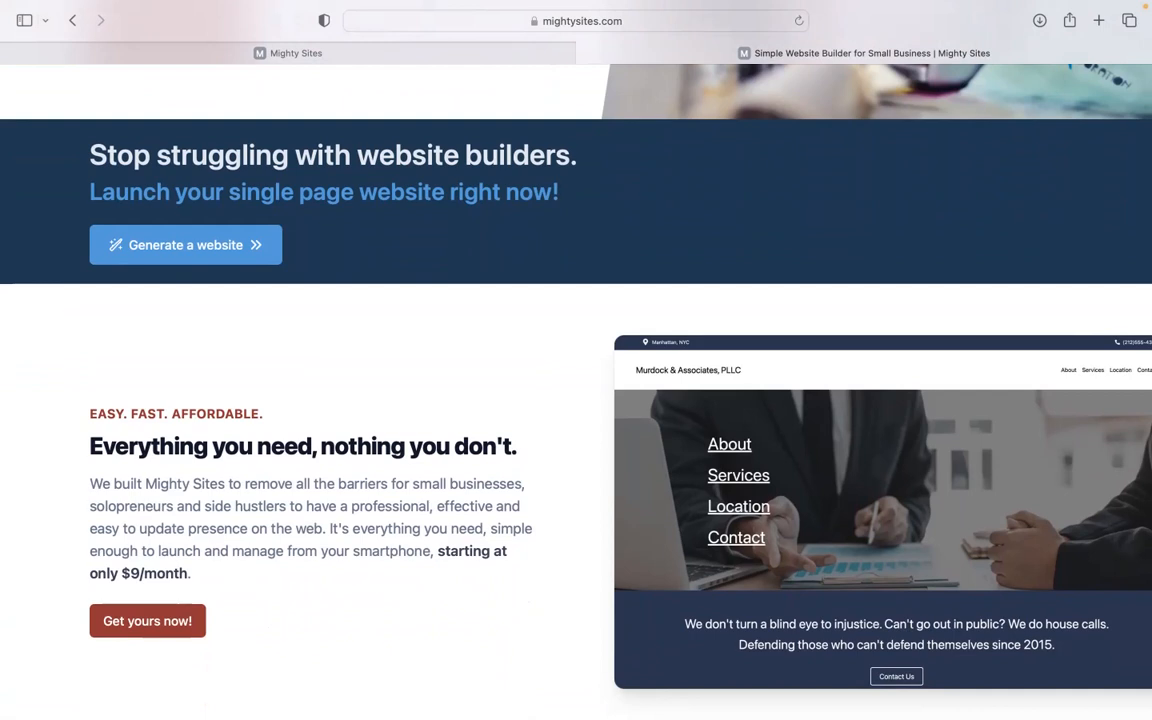
{"action": "scroll", "coordinate": [576, 390], "scroll_direction": "down", "scroll_amount": 1}
{"action": "scroll", "coordinate": [576, 390], "scroll_direction": "down", "scroll_amount": 2}
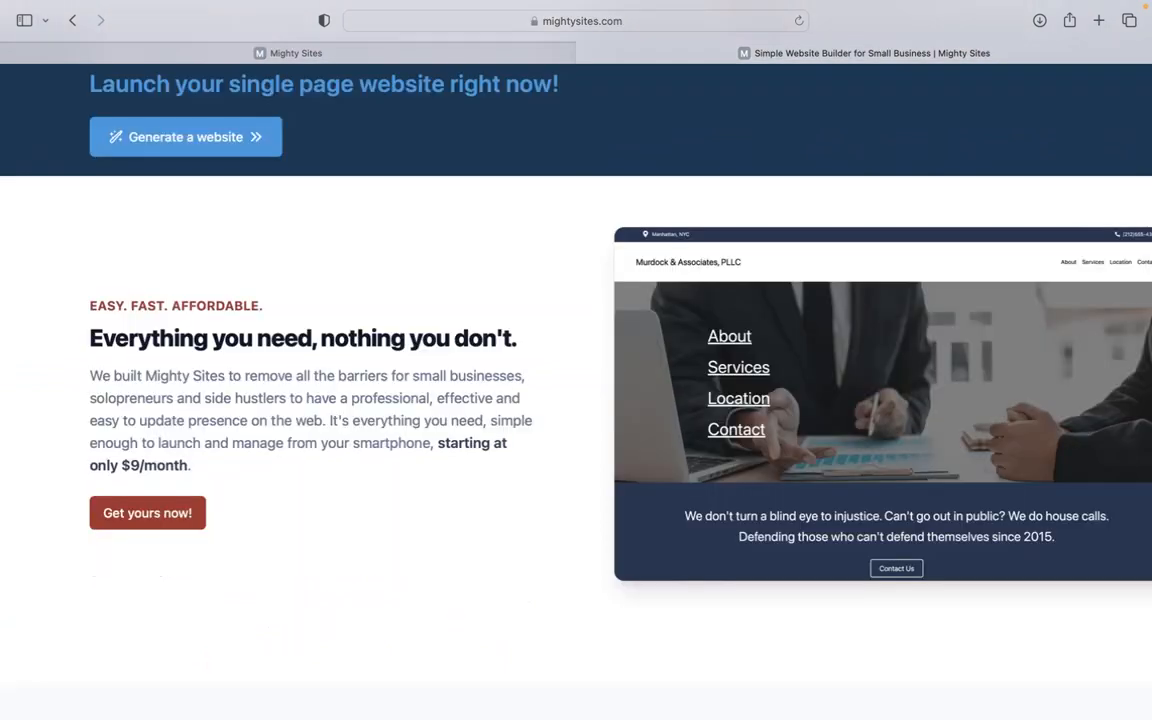
{"action": "scroll", "coordinate": [576, 390], "scroll_direction": "down", "scroll_amount": 2}
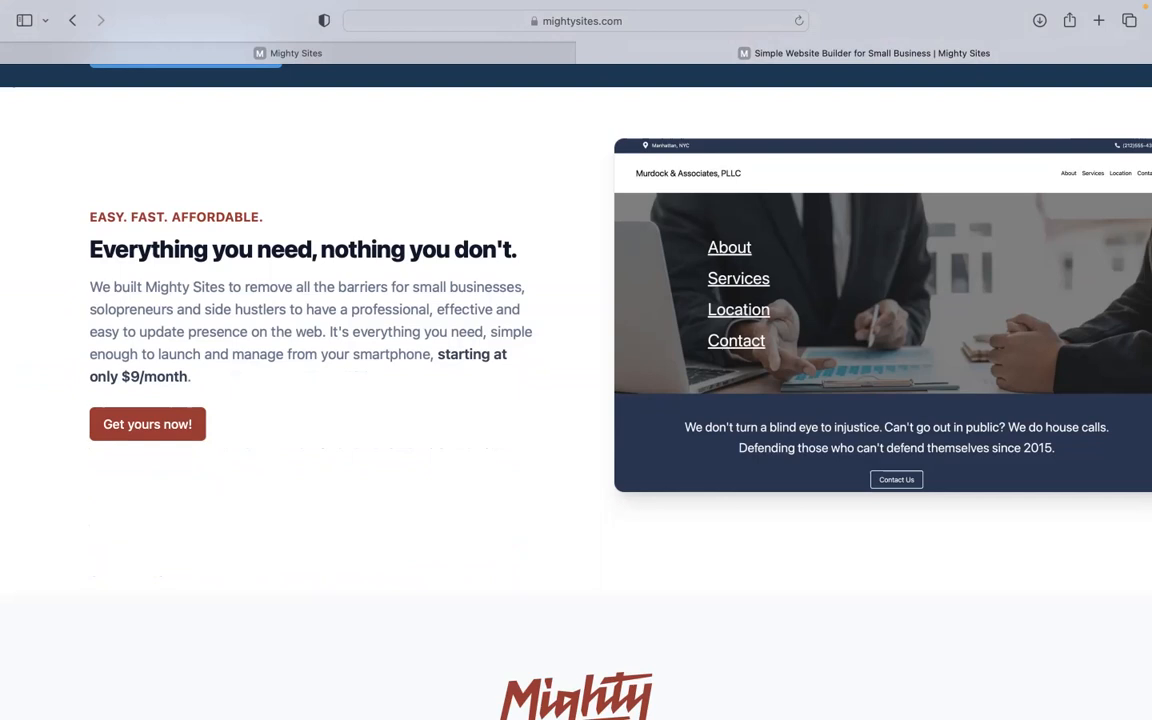
{"action": "scroll", "coordinate": [576, 390], "scroll_direction": "down", "scroll_amount": 2}
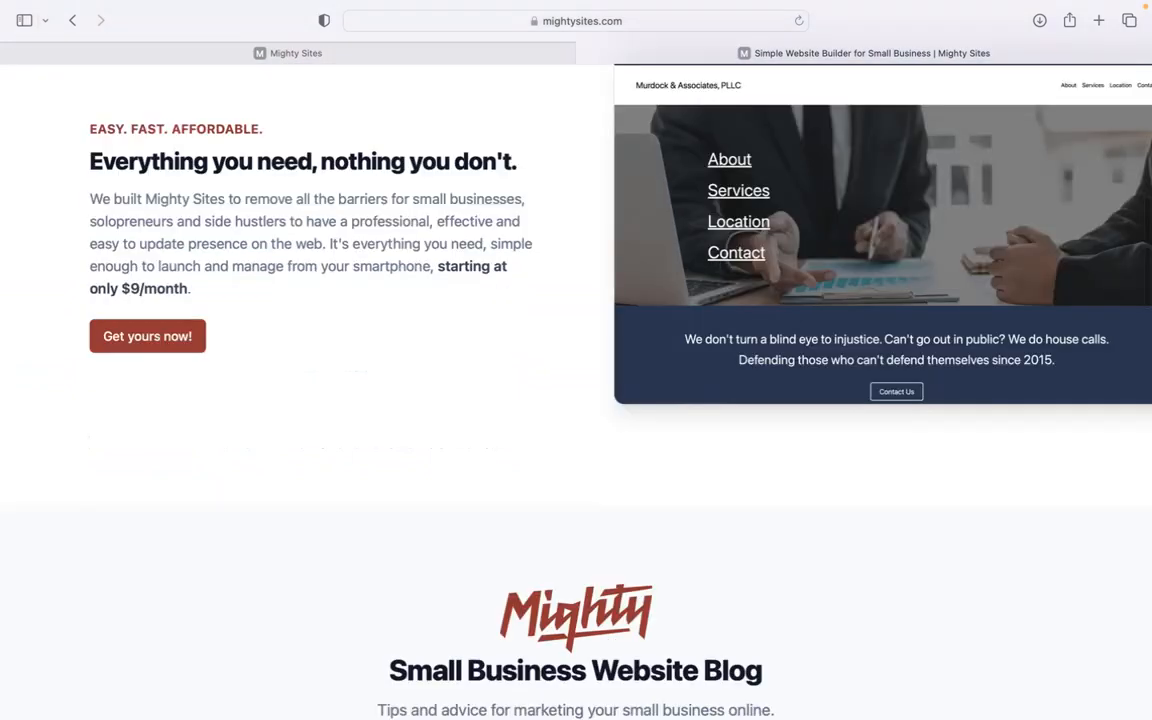
{"action": "scroll", "coordinate": [576, 390], "scroll_direction": "down", "scroll_amount": 10}
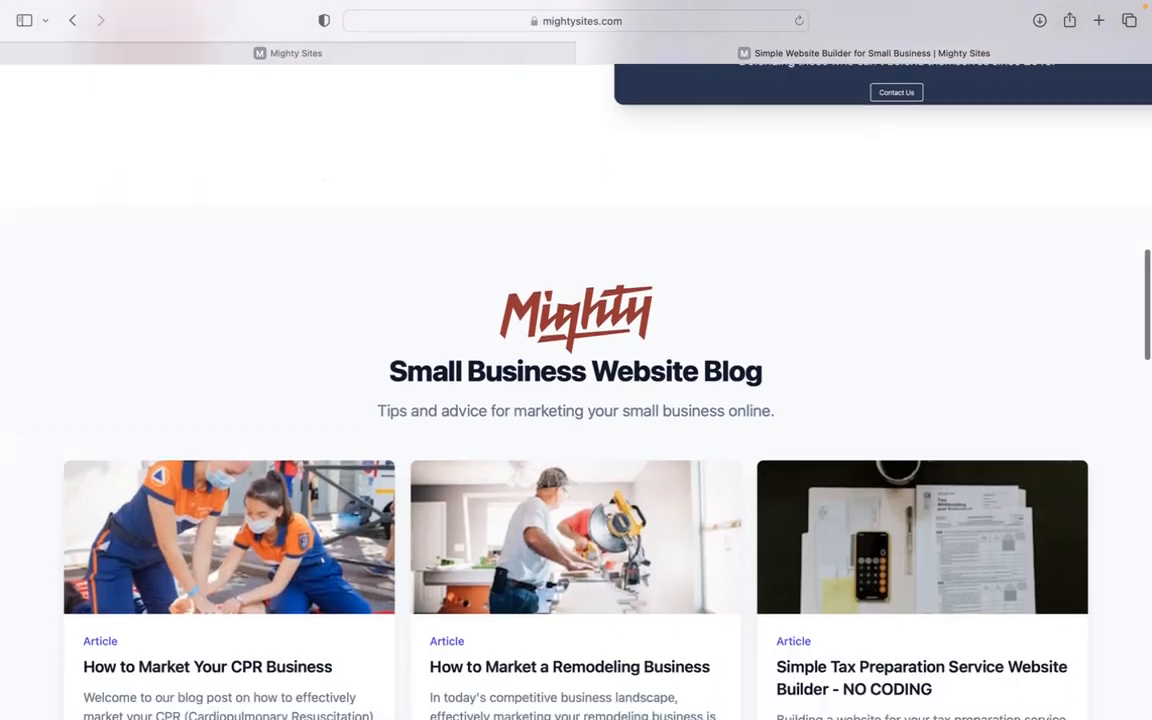
{"action": "scroll", "coordinate": [576, 390], "scroll_direction": "down", "scroll_amount": 11}
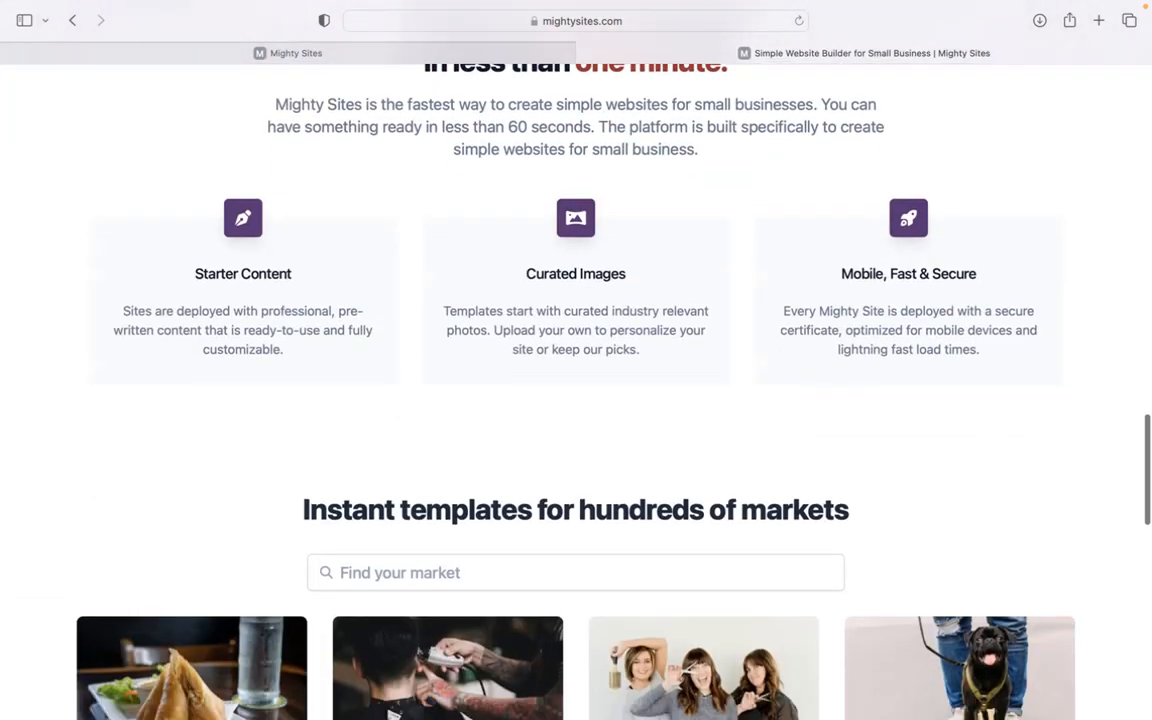
{"action": "left_click", "coordinate": [458, 50]}
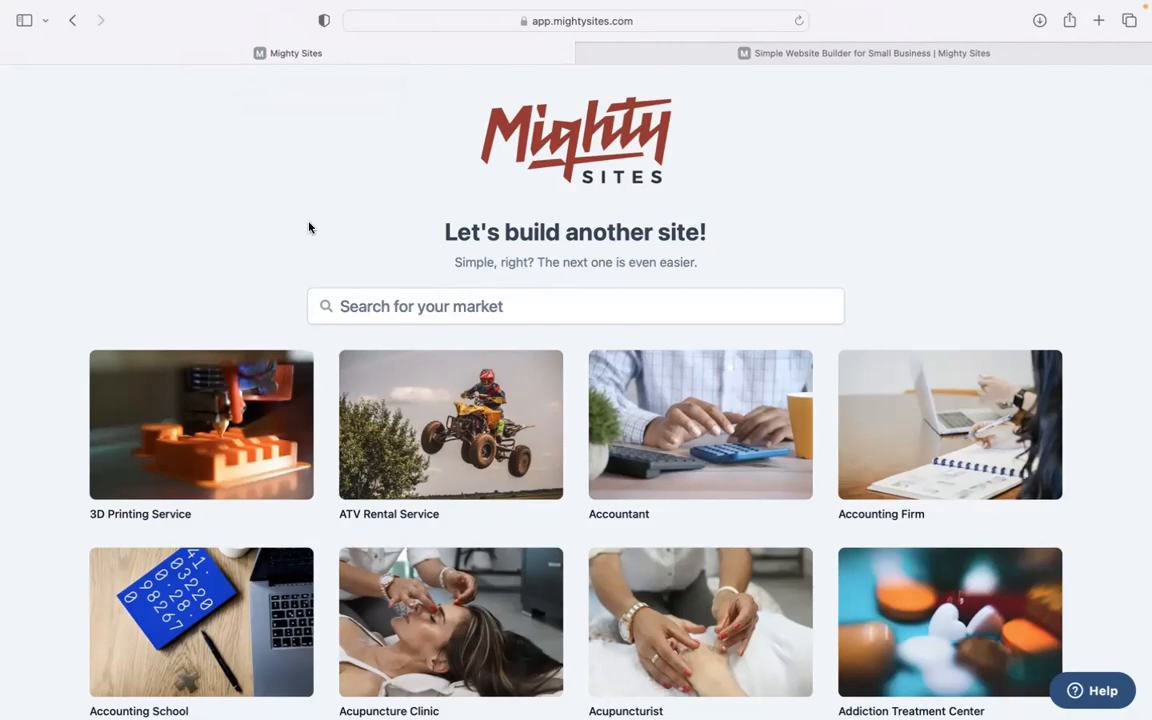
- Search the markets for 'gift wrap' and choose the Gift Wrap Store template
{"action": "scroll", "coordinate": [309, 226], "scroll_direction": "down", "scroll_amount": 3}
{"action": "scroll", "coordinate": [277, 198], "scroll_direction": "down", "scroll_amount": 20}
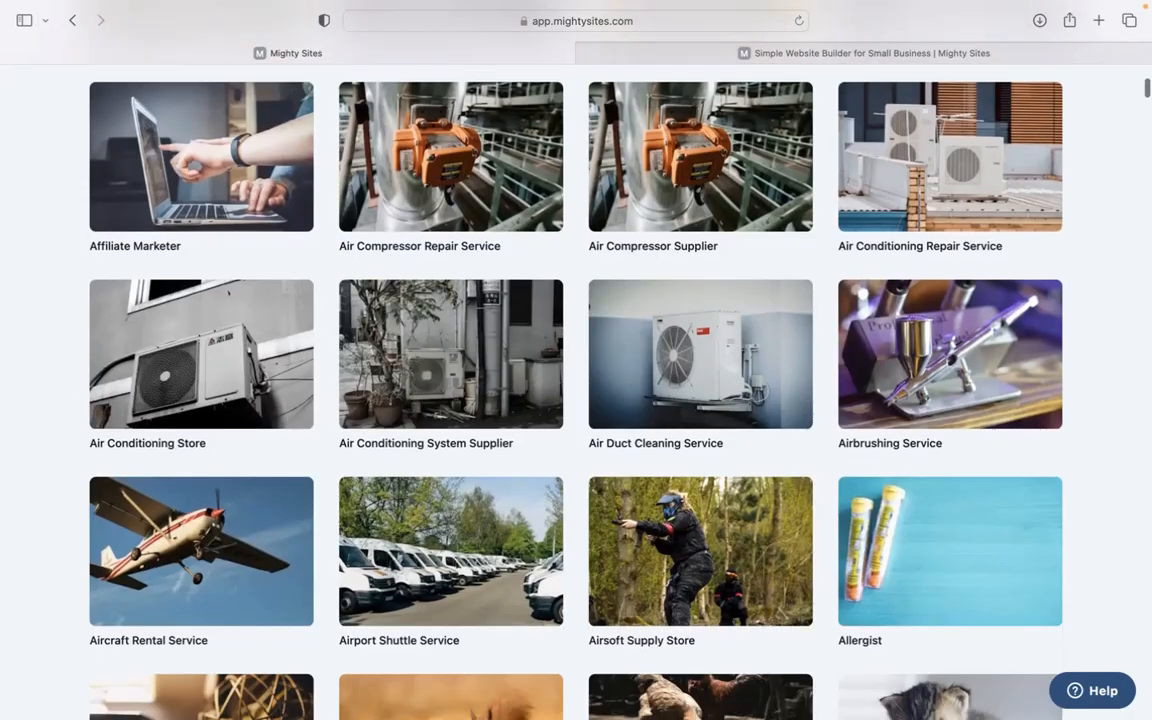
{"action": "scroll", "coordinate": [576, 380], "scroll_direction": "down", "scroll_amount": 10}
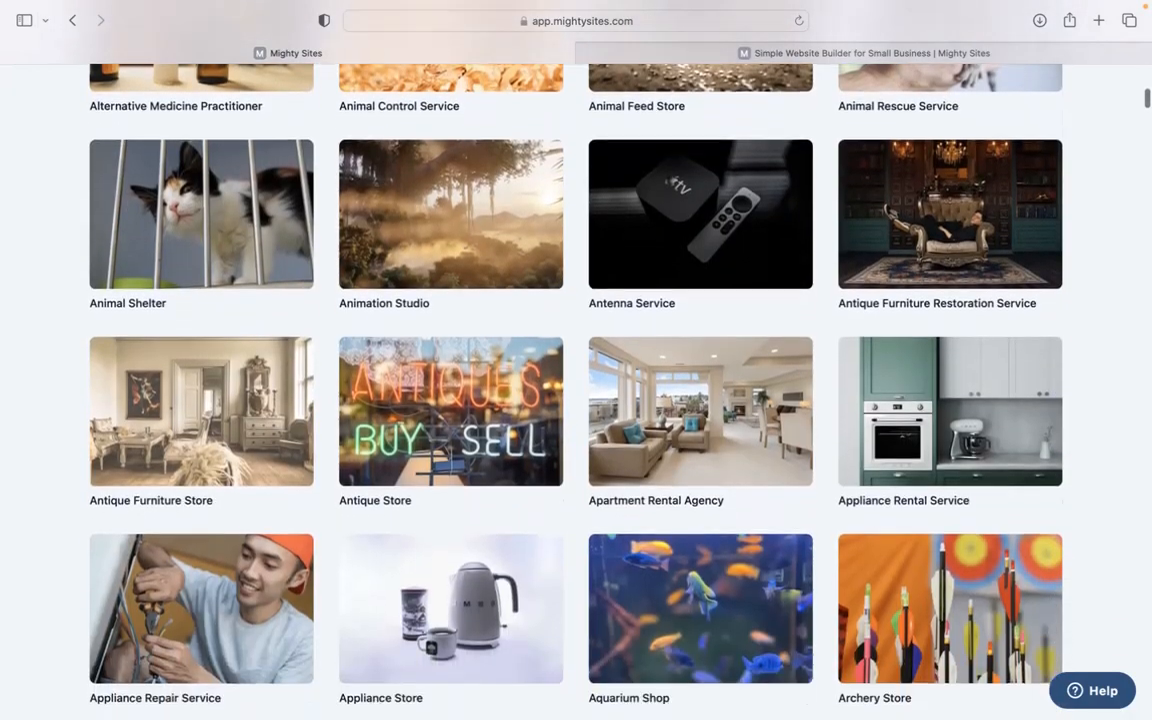
{"action": "scroll", "coordinate": [576, 380], "scroll_direction": "up", "scroll_amount": 20}
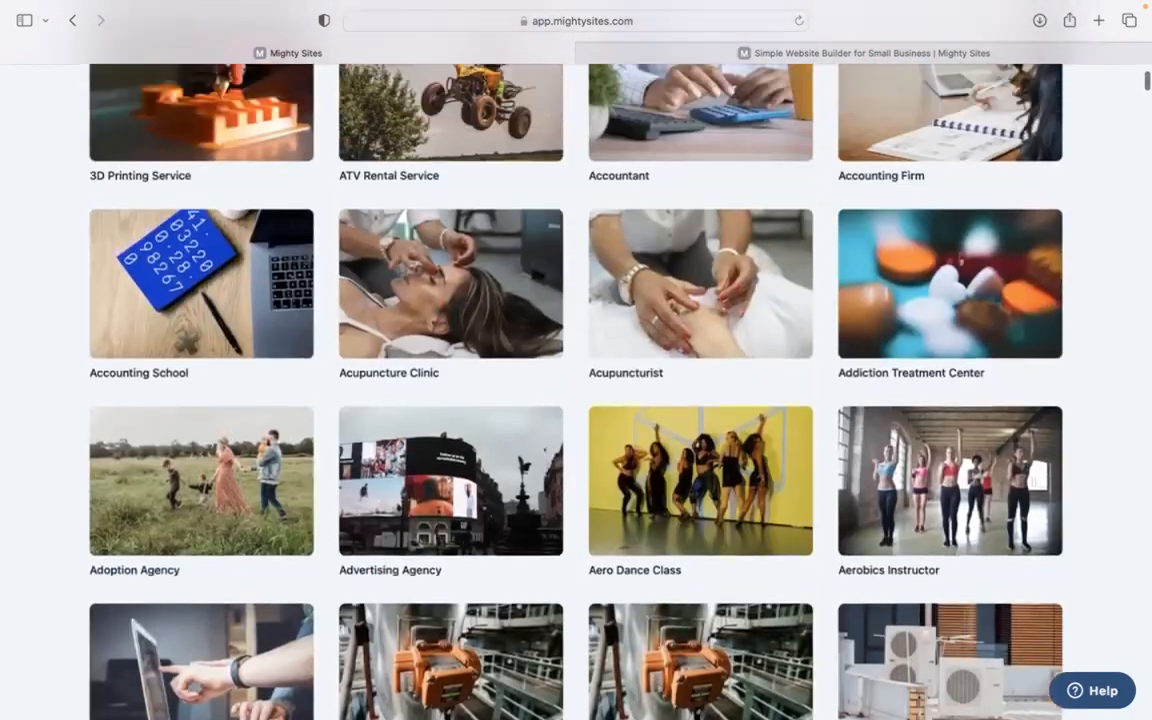
{"action": "scroll", "coordinate": [496, 298], "scroll_direction": "up", "scroll_amount": 7}
{"action": "left_click", "coordinate": [504, 301]}
{"action": "type", "text": "gift wrap"}
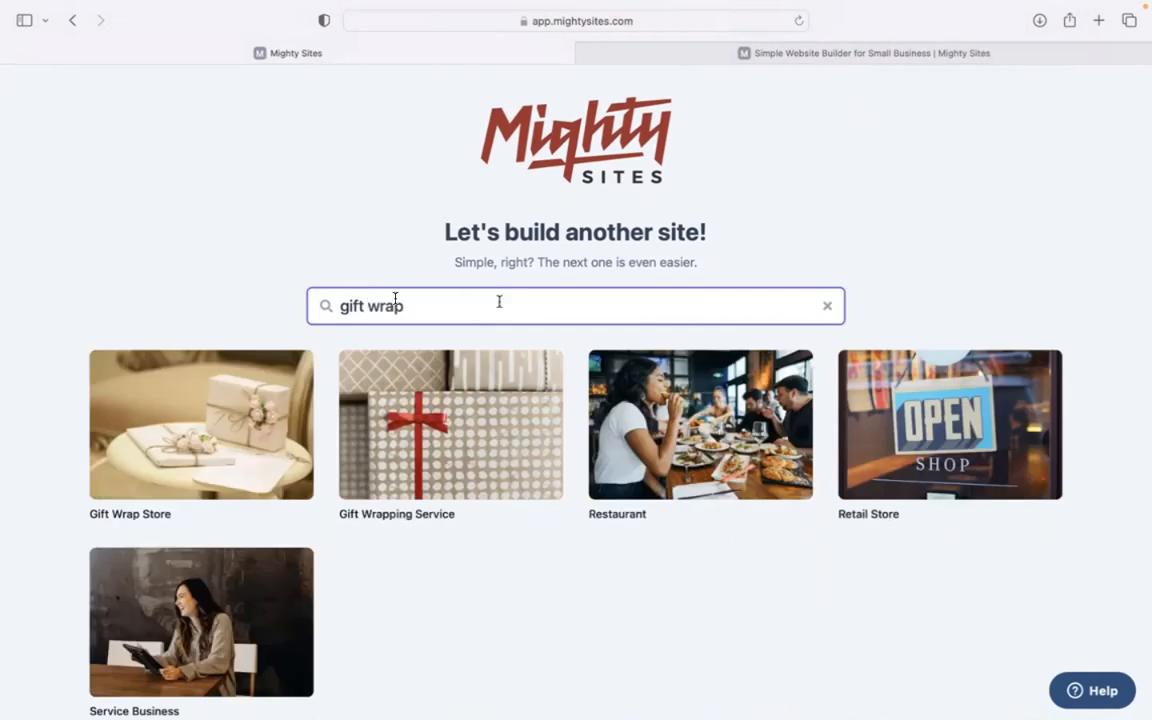
{"action": "left_click", "coordinate": [233, 260]}
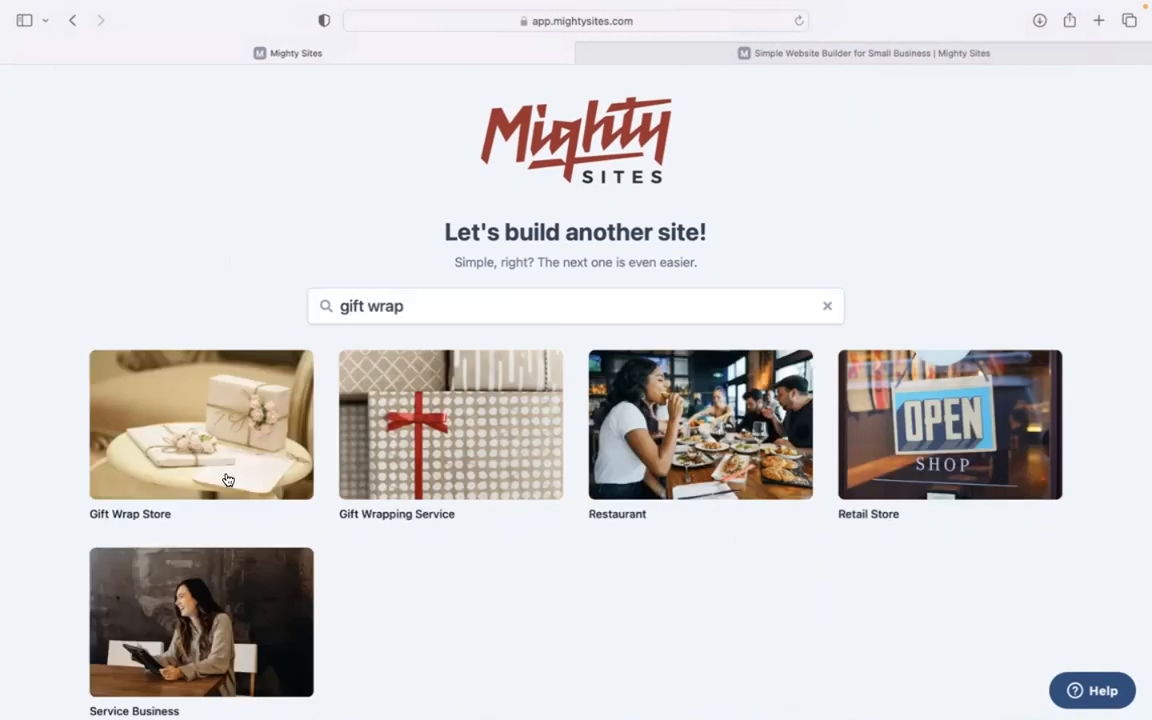
{"action": "left_click", "coordinate": [224, 478]}
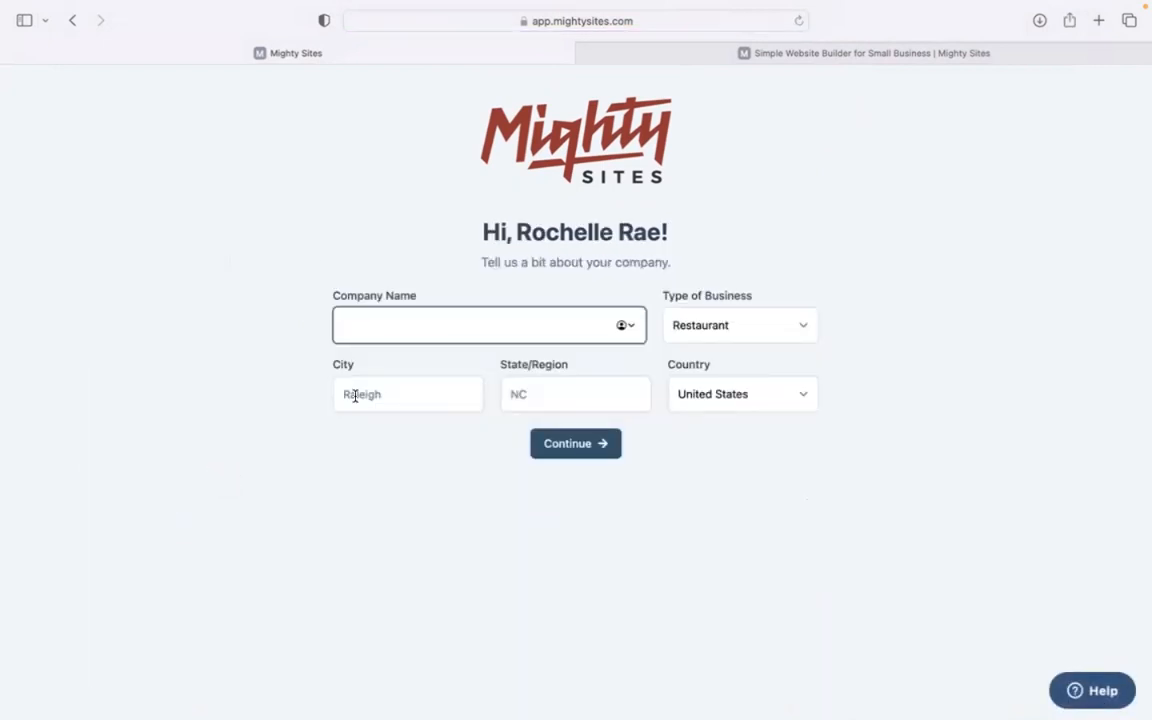
- Enter Wrapped Wonders, Denver, Colorado and Retail as the company details and build the site
{"action": "type", "text": "Wrapped Wonders"}
{"action": "left_click", "coordinate": [345, 405]}
{"action": "type", "text": "Denevr"}
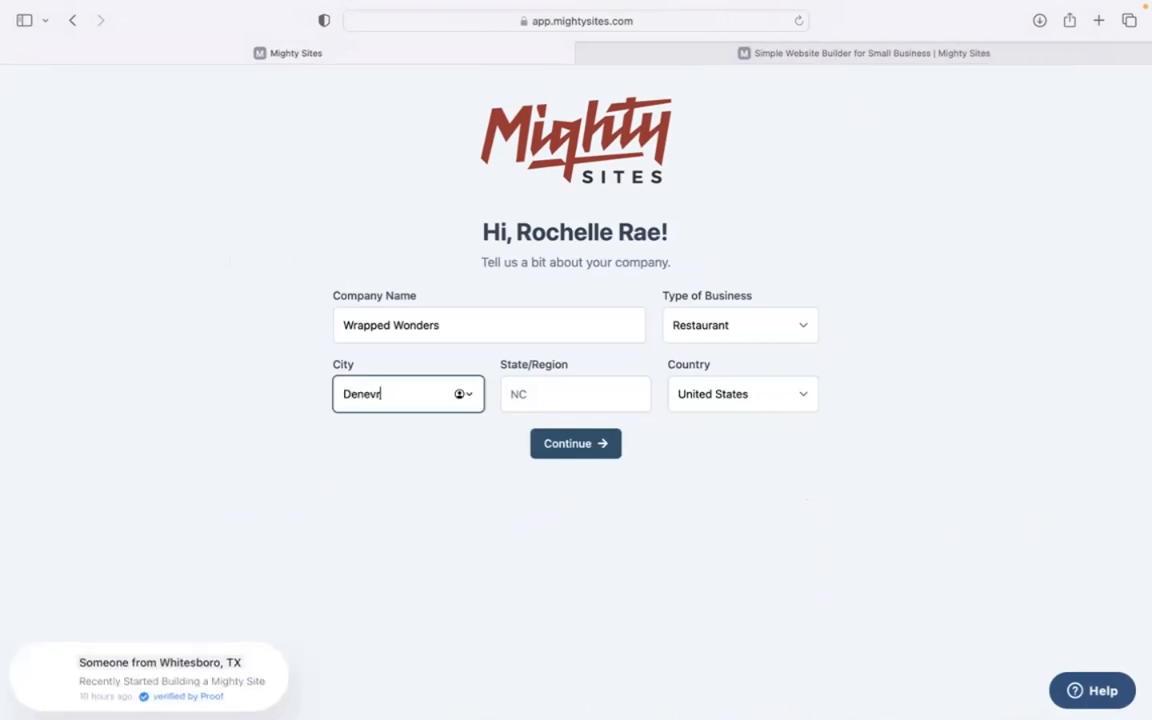
{"action": "key", "text": "BackSpace"}
{"action": "key", "text": "BackSpace"}
{"action": "key", "text": "BackSpace"}
{"action": "type", "text": "ver"}
{"action": "left_click", "coordinate": [568, 385]}
{"action": "type", "text": "C"}
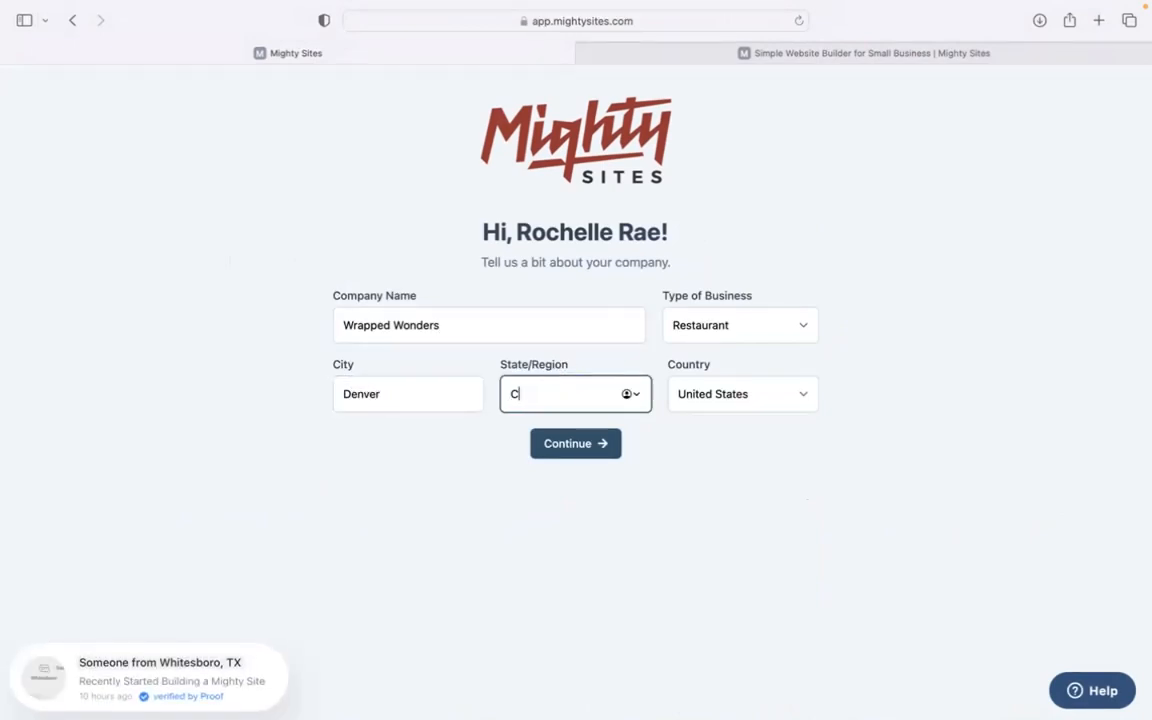
{"action": "type", "text": "olorado"}
{"action": "left_click", "coordinate": [697, 320]}
{"action": "left_click", "coordinate": [712, 332]}
{"action": "left_click", "coordinate": [598, 457]}
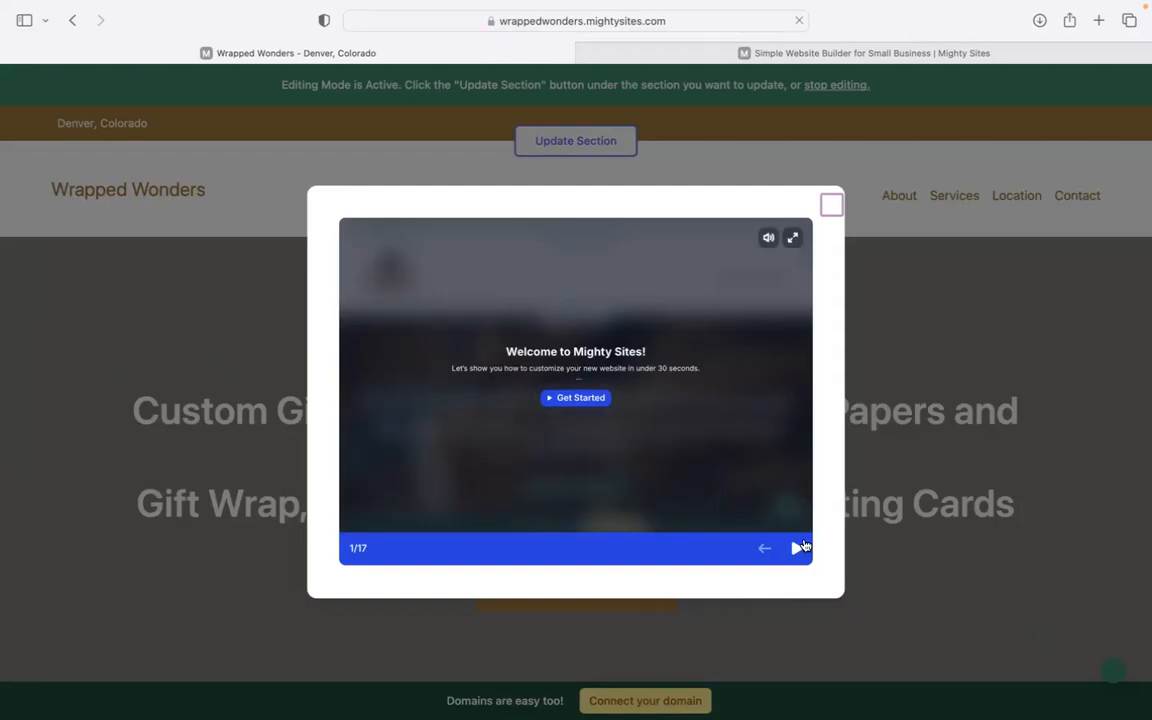
- Page through all six welcome tour slides, then dismiss the tour
{"action": "left_click", "coordinate": [801, 547]}
{"action": "left_click", "coordinate": [801, 547]}
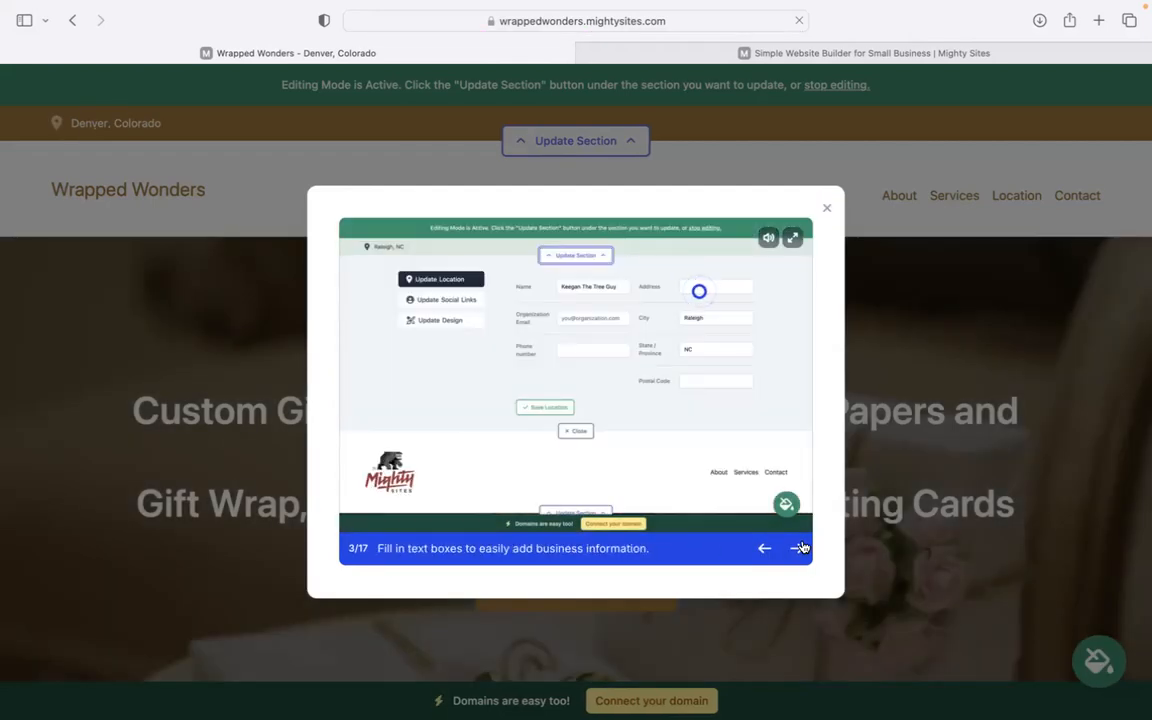
{"action": "left_click", "coordinate": [801, 547]}
{"action": "left_click", "coordinate": [801, 547]}
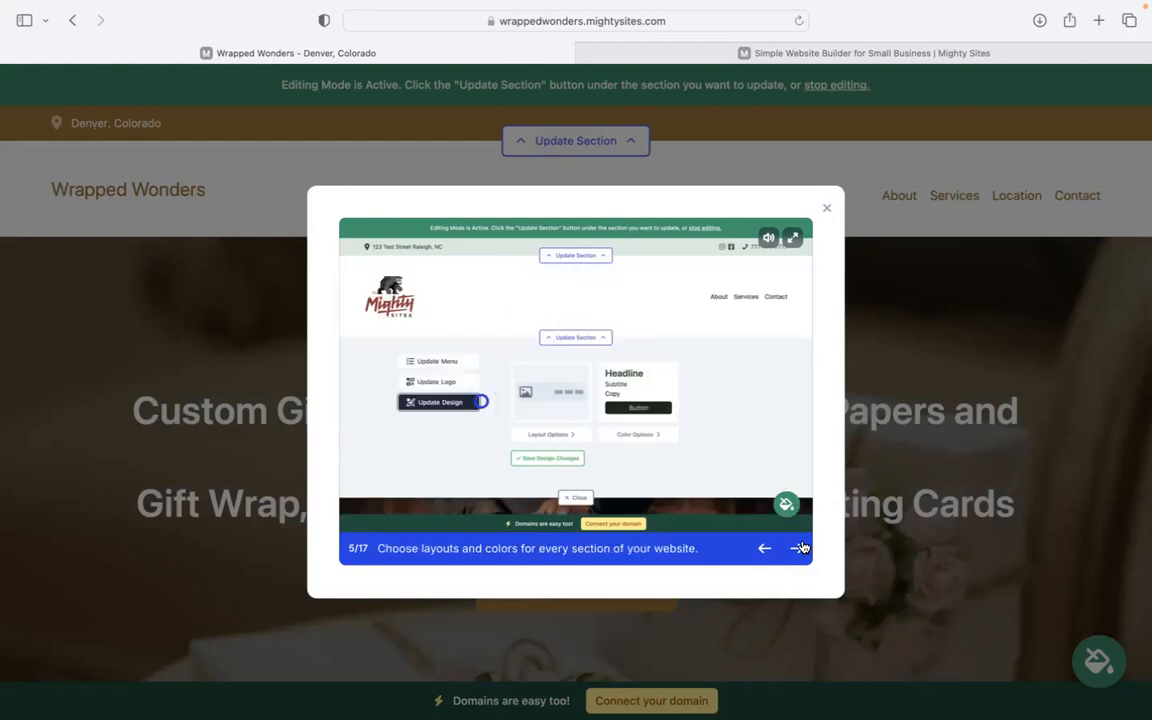
{"action": "left_click", "coordinate": [801, 547]}
{"action": "left_click", "coordinate": [801, 547]}
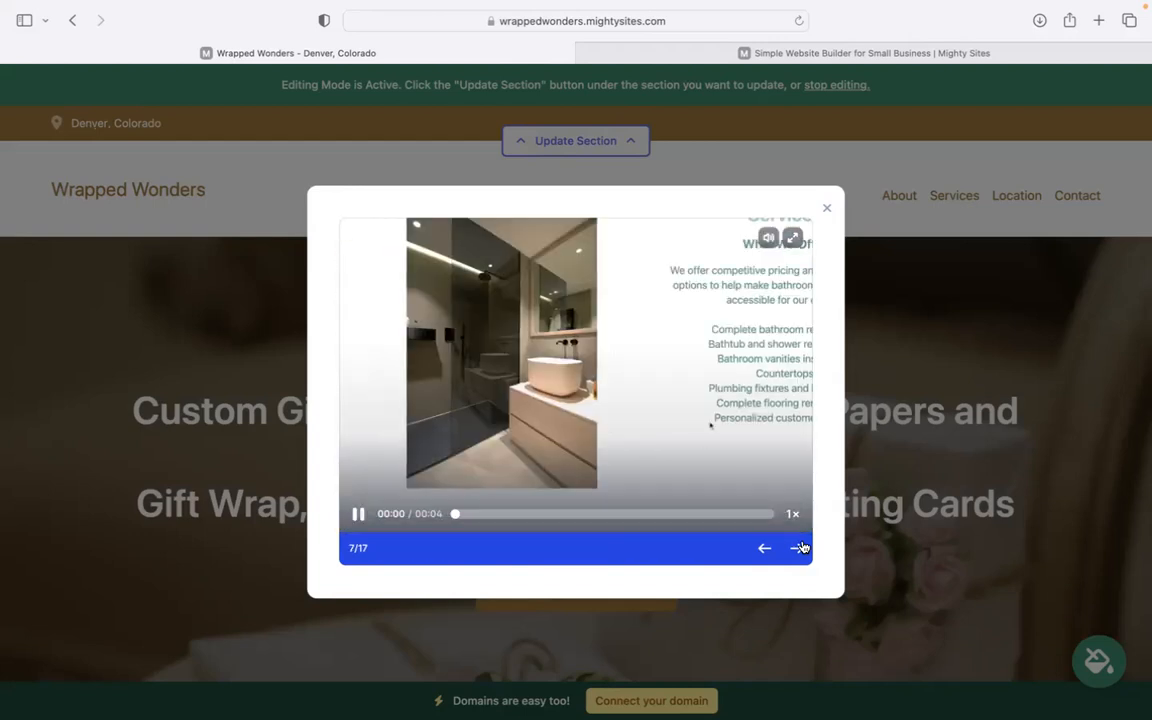
{"action": "left_click", "coordinate": [828, 210]}
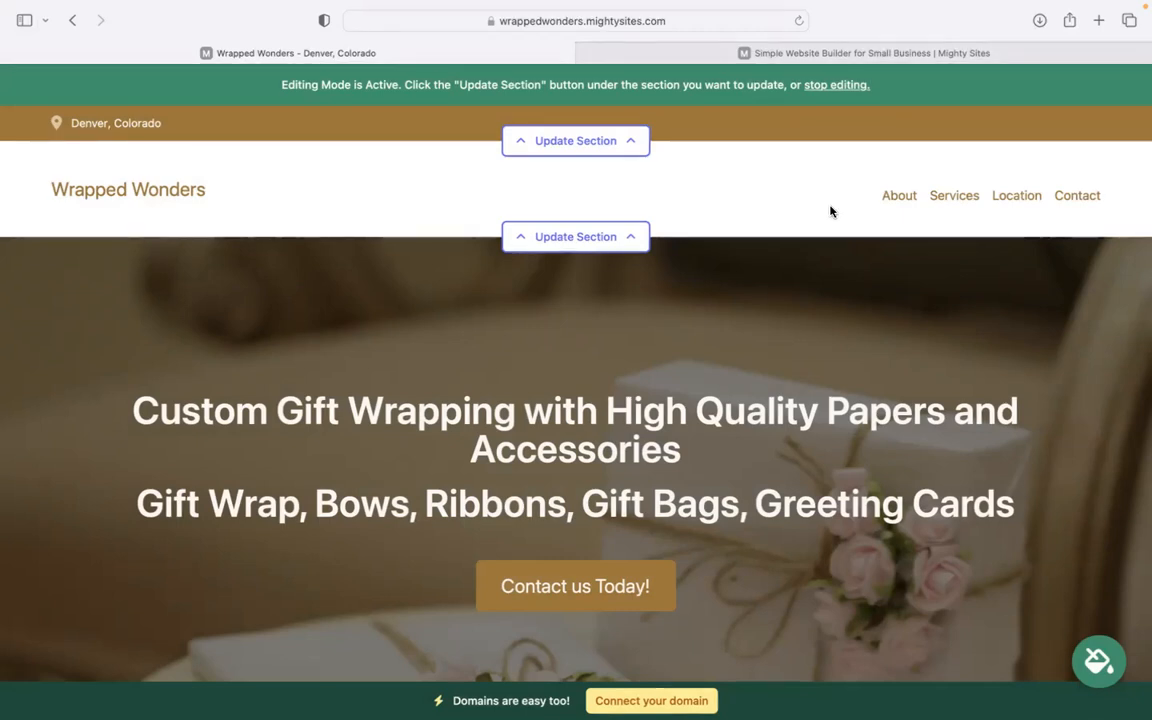
{"action": "scroll", "coordinate": [290, 318], "scroll_direction": "down", "scroll_amount": 6}
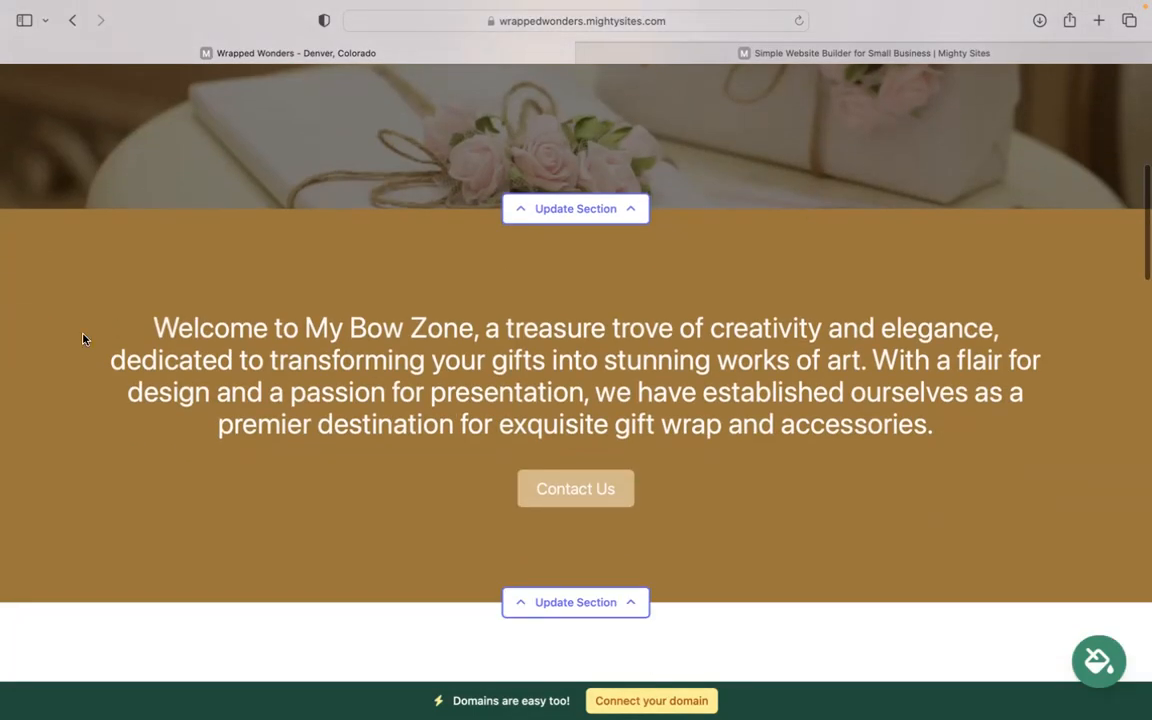
{"action": "left_click_drag", "start_coordinate": [83, 339], "coordinate": [1075, 455]}
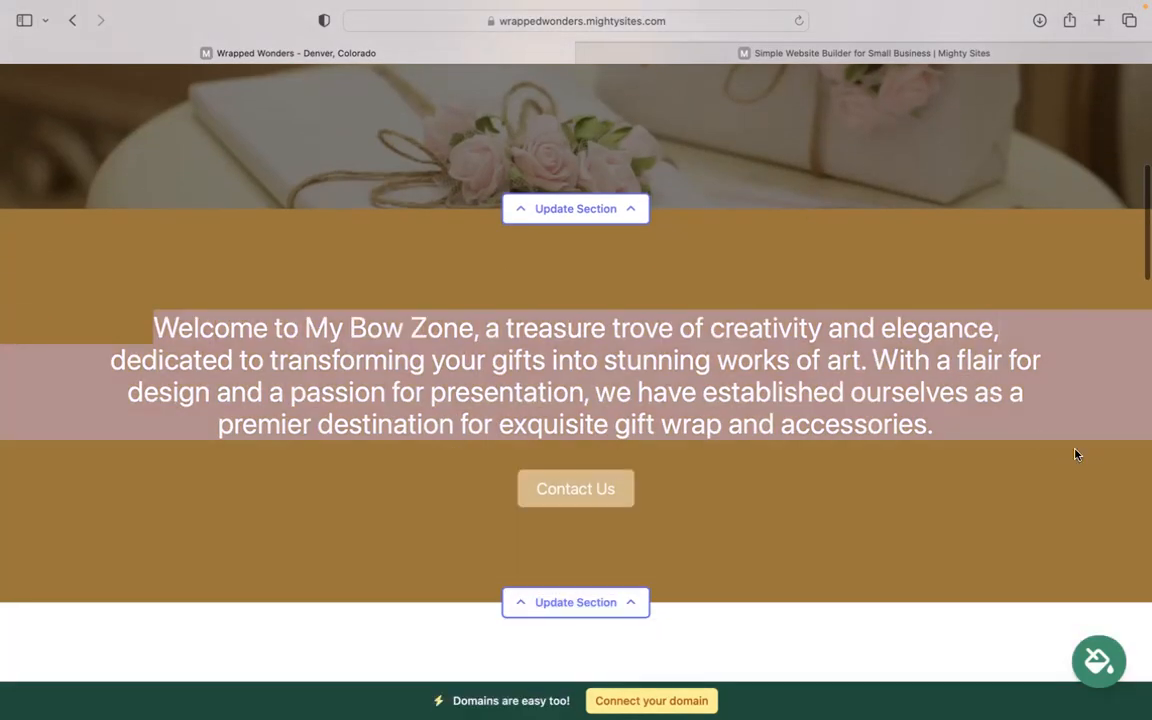
{"action": "left_click", "coordinate": [682, 403]}
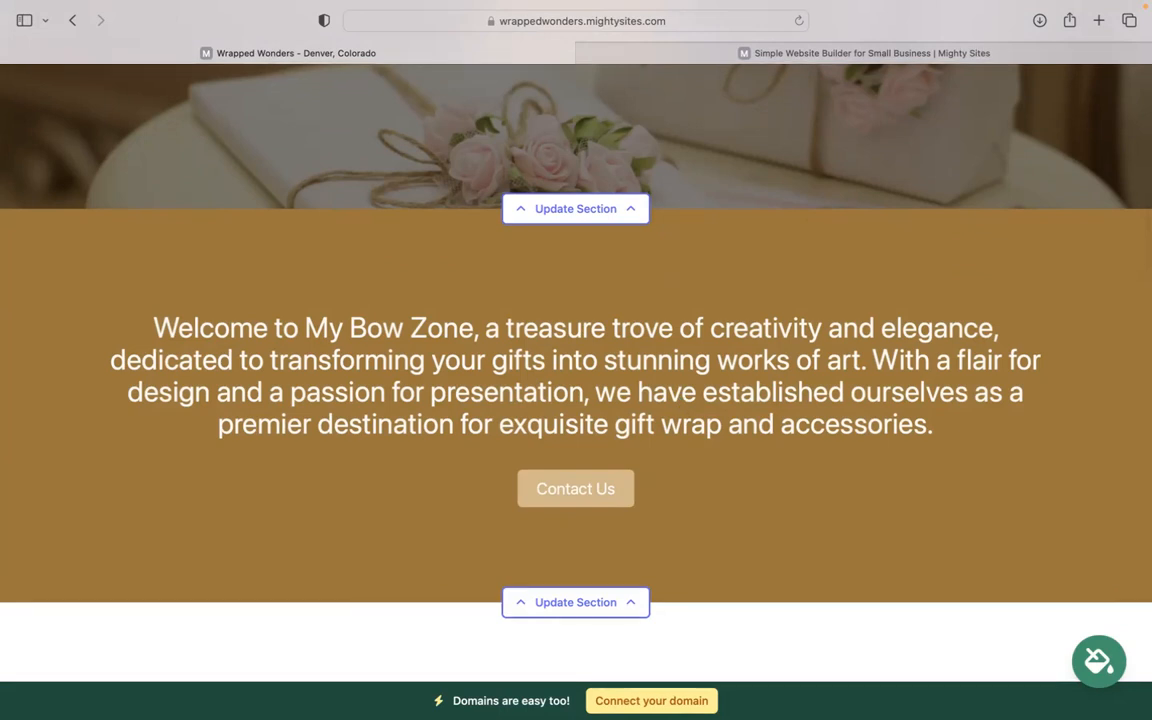
{"action": "scroll", "coordinate": [808, 193], "scroll_direction": "down", "scroll_amount": 6}
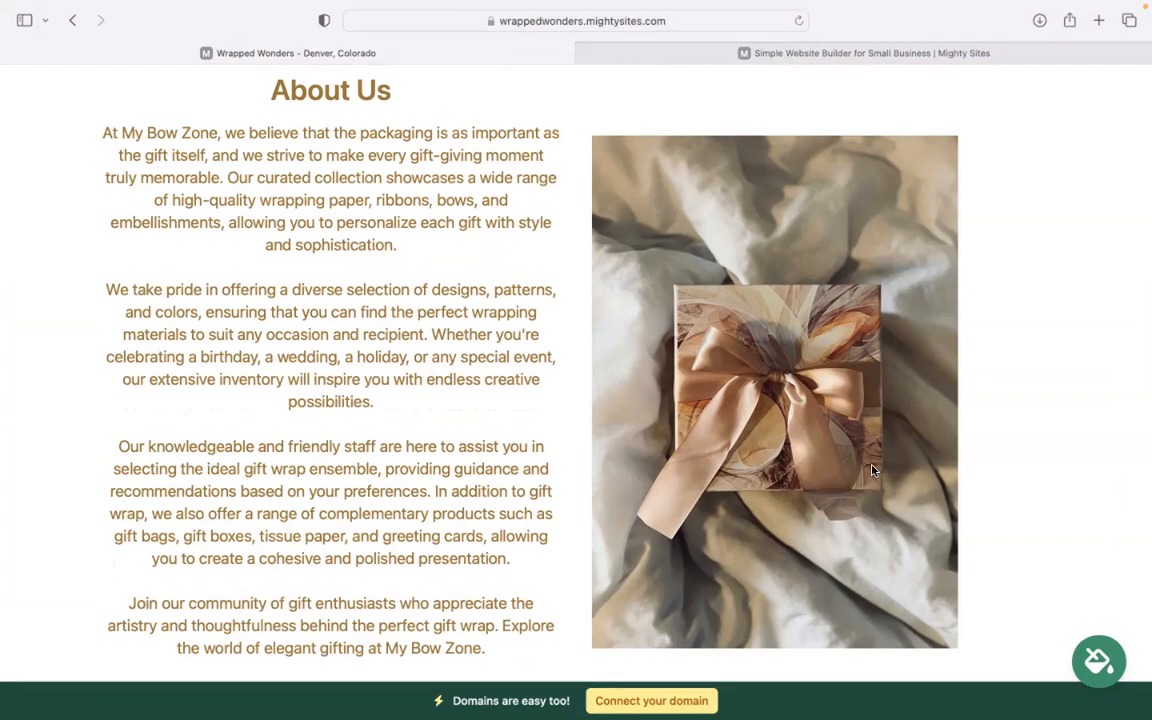
{"action": "scroll", "coordinate": [872, 470], "scroll_direction": "down", "scroll_amount": 10}
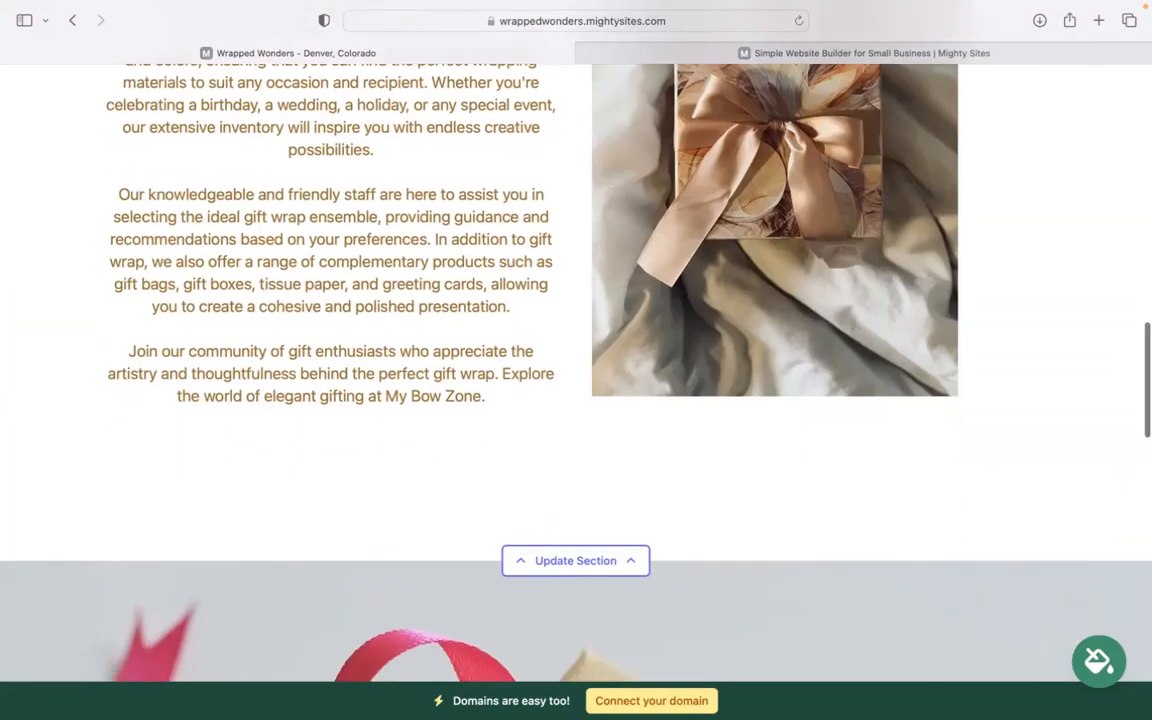
{"action": "scroll", "coordinate": [380, 545], "scroll_direction": "down", "scroll_amount": 5}
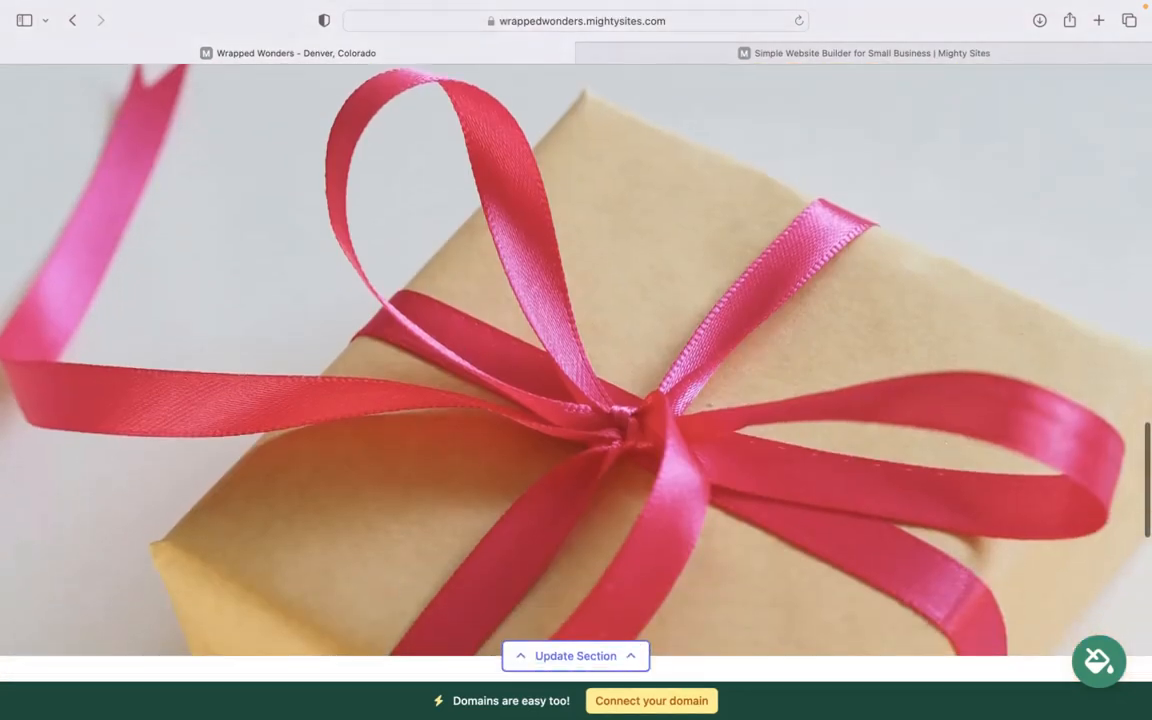
{"action": "scroll", "coordinate": [380, 545], "scroll_direction": "up", "scroll_amount": 3}
{"action": "scroll", "coordinate": [576, 370], "scroll_direction": "down", "scroll_amount": 5}
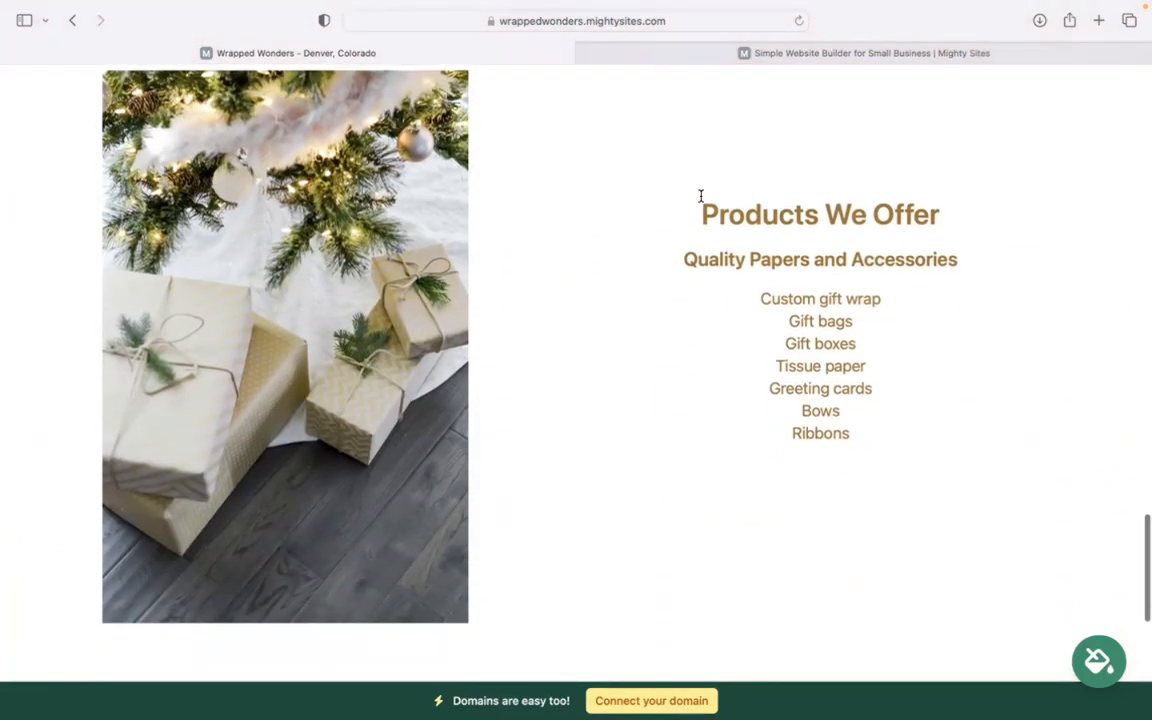
{"action": "left_click_drag", "start_coordinate": [853, 143], "coordinate": [846, 521]}
{"action": "left_click", "coordinate": [733, 276]}
{"action": "left_click_drag", "start_coordinate": [733, 276], "coordinate": [872, 423]}
{"action": "left_click", "coordinate": [871, 428]}
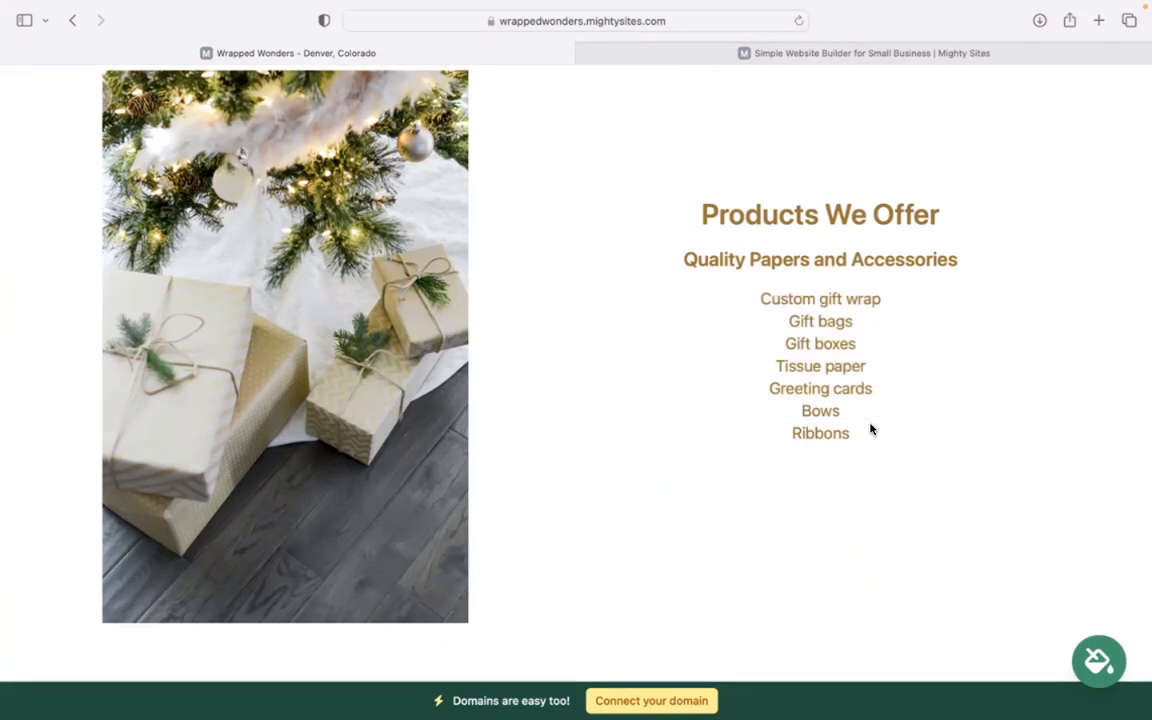
{"action": "scroll", "coordinate": [872, 432], "scroll_direction": "down", "scroll_amount": 2}
{"action": "scroll", "coordinate": [872, 432], "scroll_direction": "up", "scroll_amount": 5}
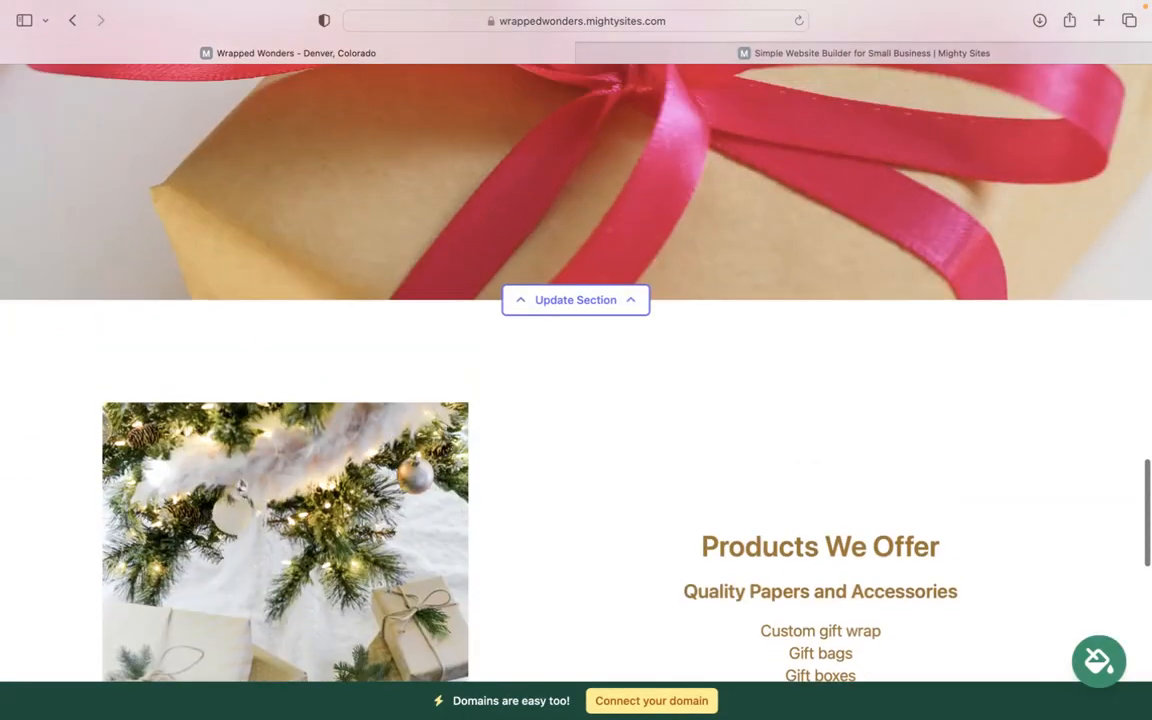
{"action": "scroll", "coordinate": [576, 370], "scroll_direction": "up", "scroll_amount": 5}
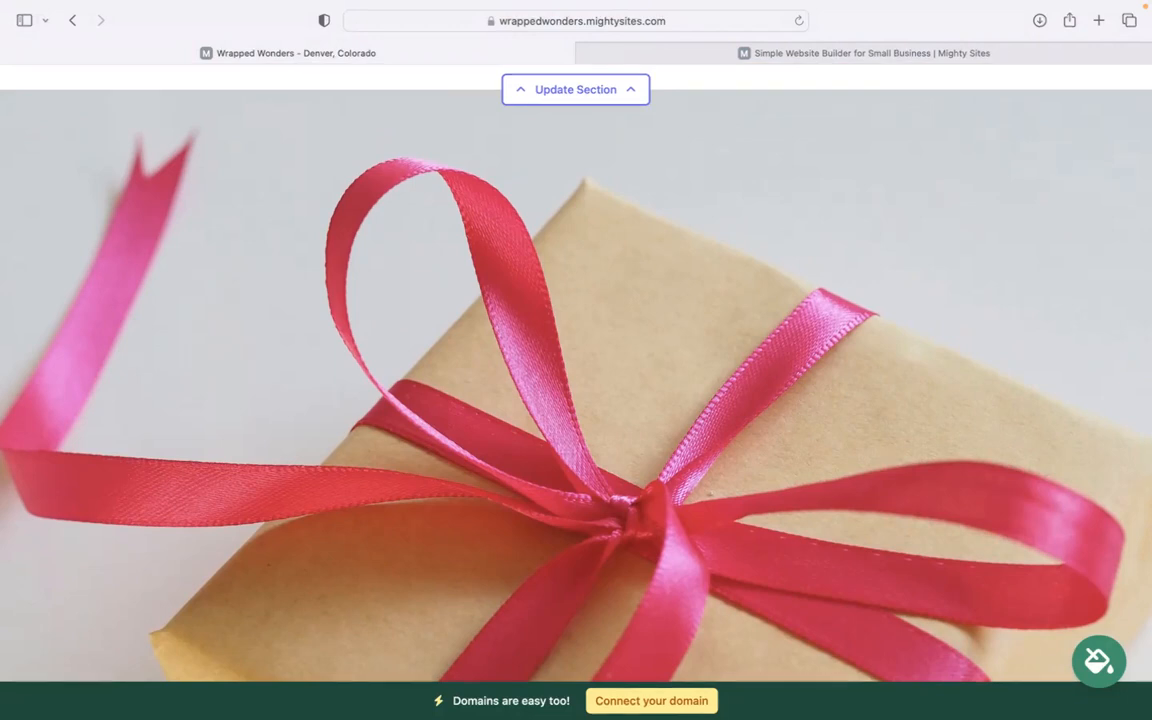
{"action": "scroll", "coordinate": [576, 370], "scroll_direction": "up", "scroll_amount": 10}
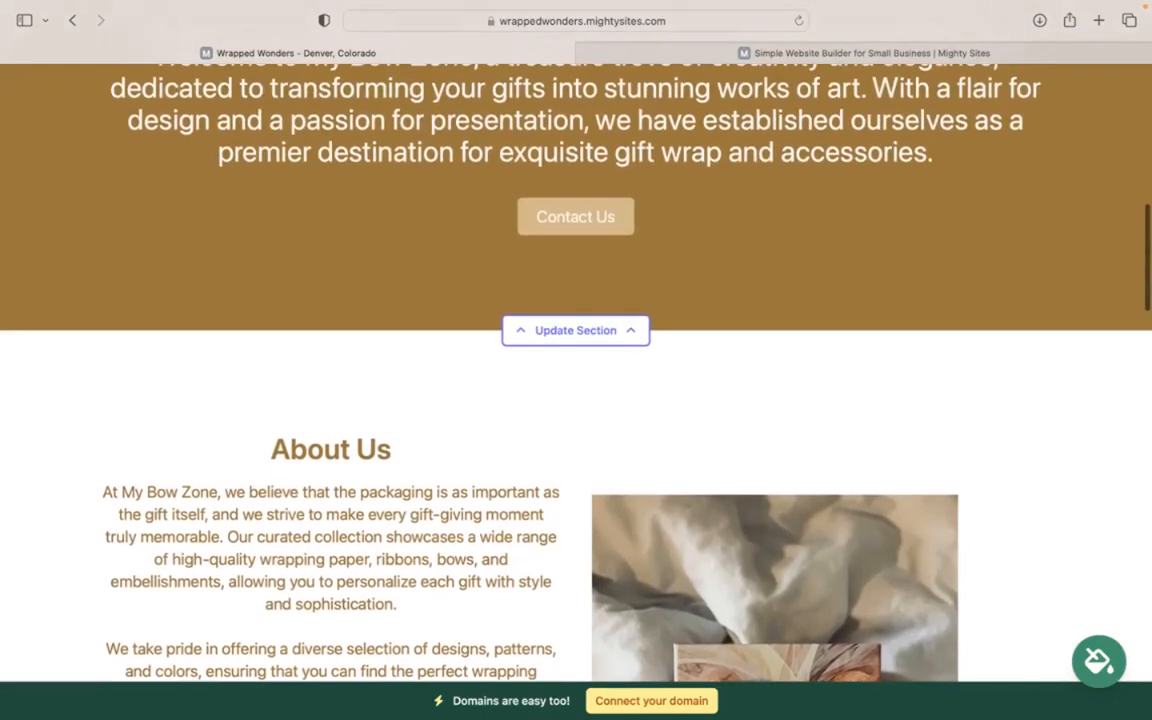
{"action": "scroll", "coordinate": [576, 370], "scroll_direction": "up", "scroll_amount": 10}
{"action": "scroll", "coordinate": [576, 370], "scroll_direction": "up", "scroll_amount": 2}
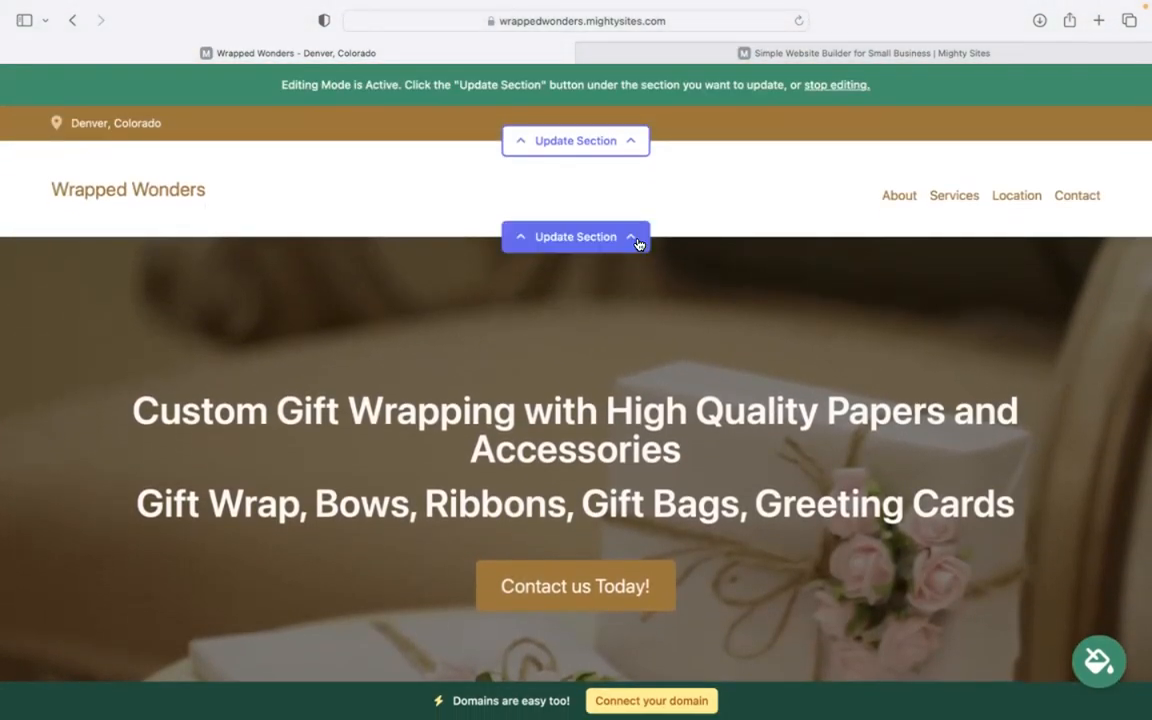
- Enter the organisation e-mail, show it on the site, and add the business phone number
{"action": "left_click", "coordinate": [589, 143]}
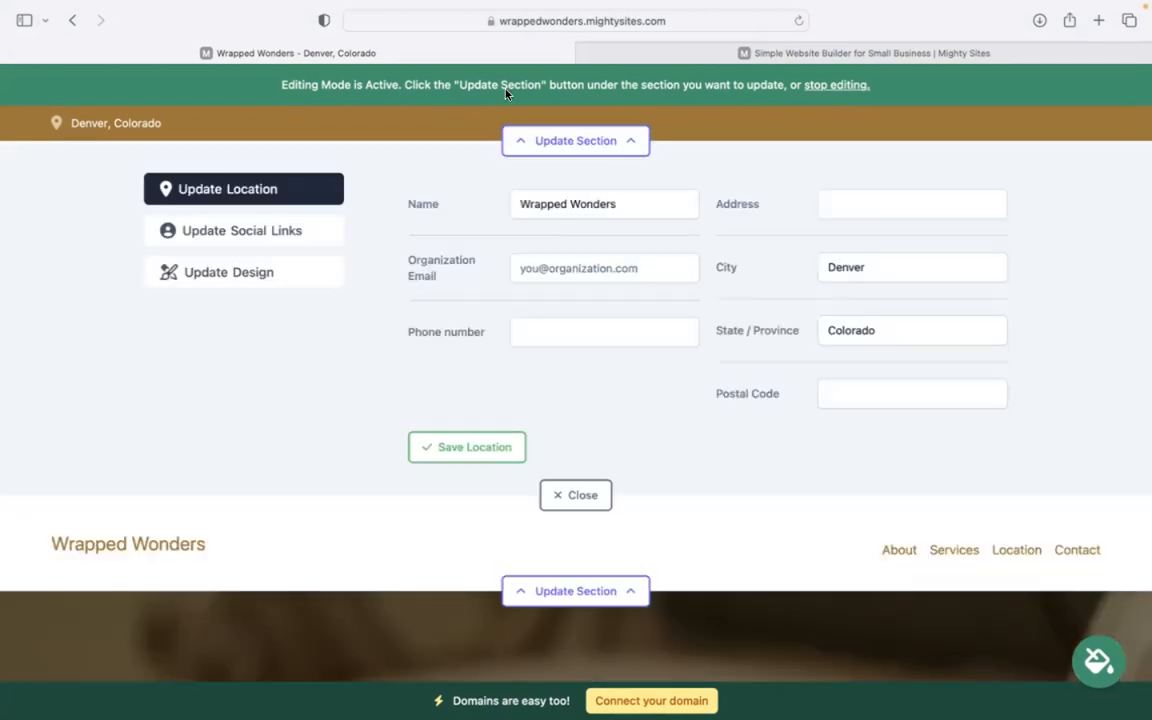
{"action": "left_click", "coordinate": [551, 267]}
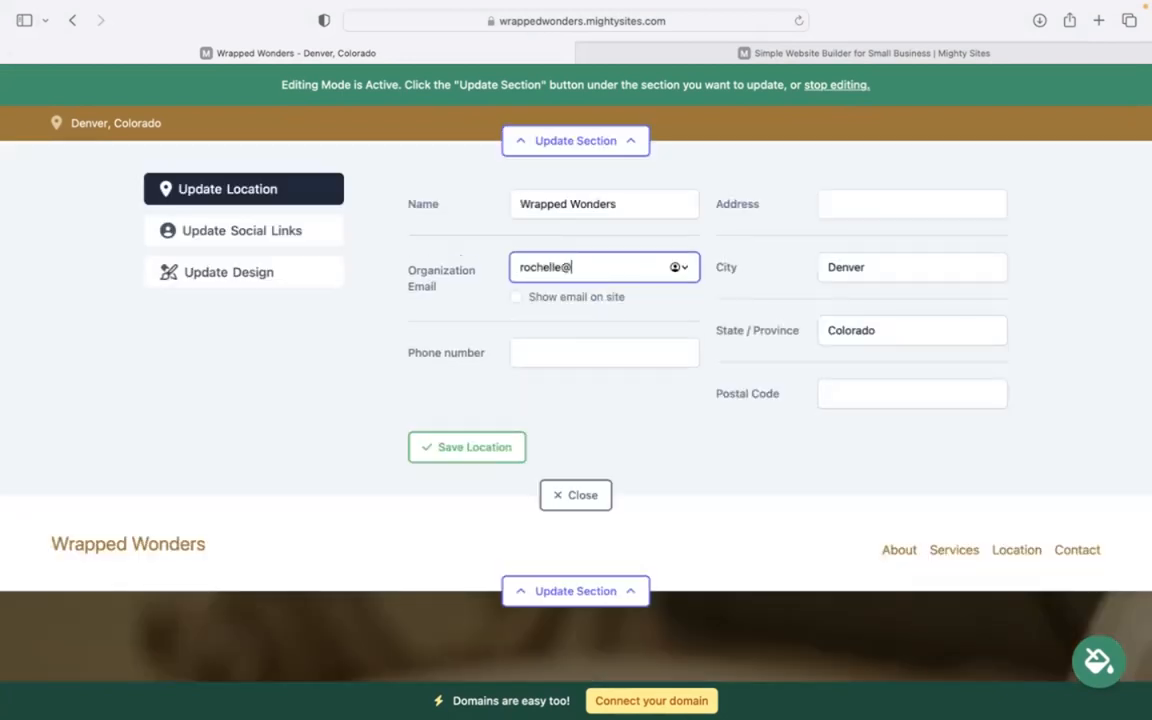
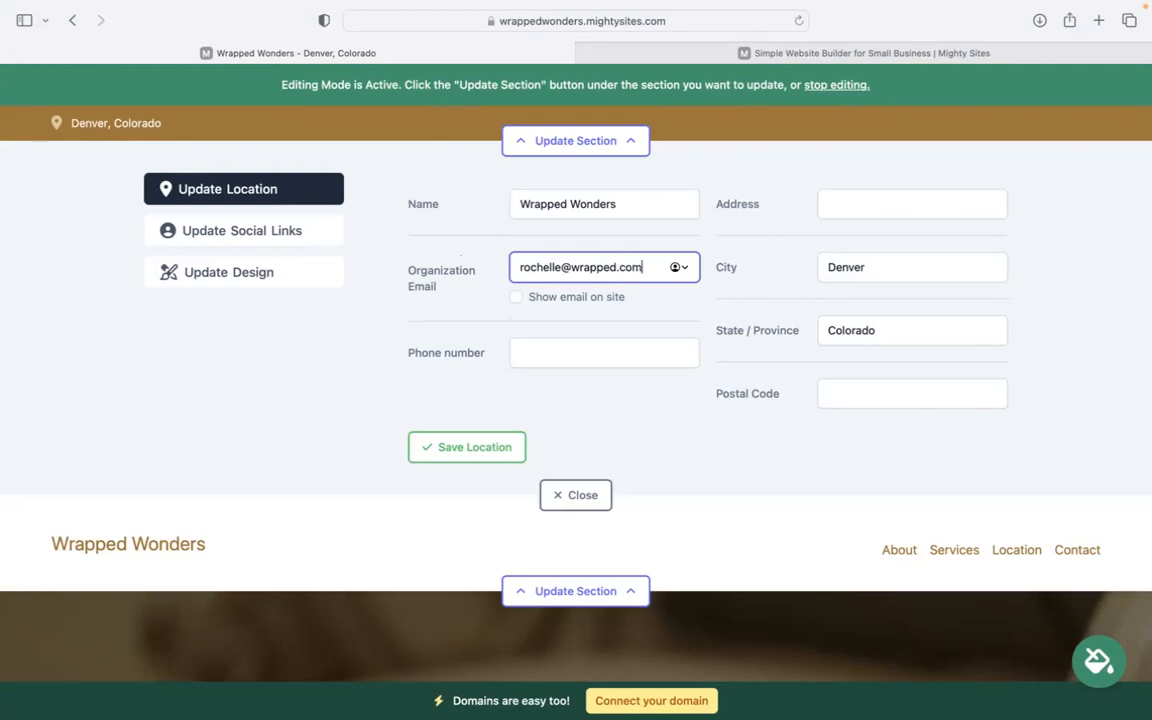
{"action": "left_click", "coordinate": [517, 299]}
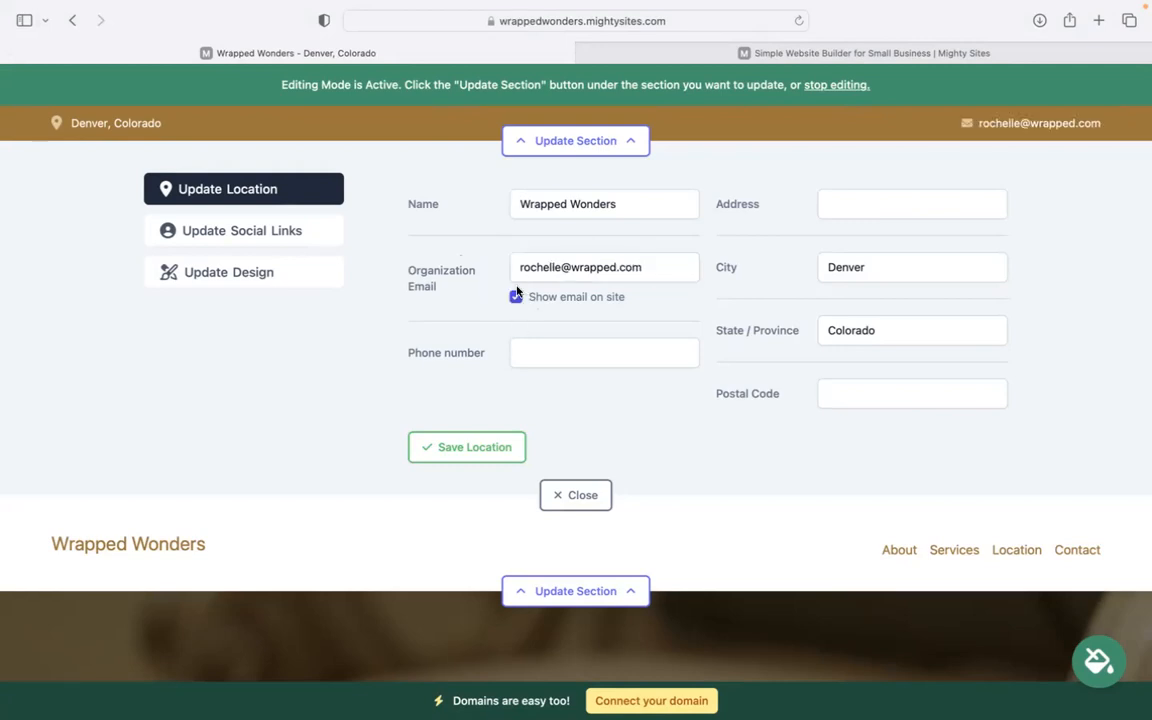
{"action": "left_click", "coordinate": [557, 344]}
{"action": "type", "text": "474-"}
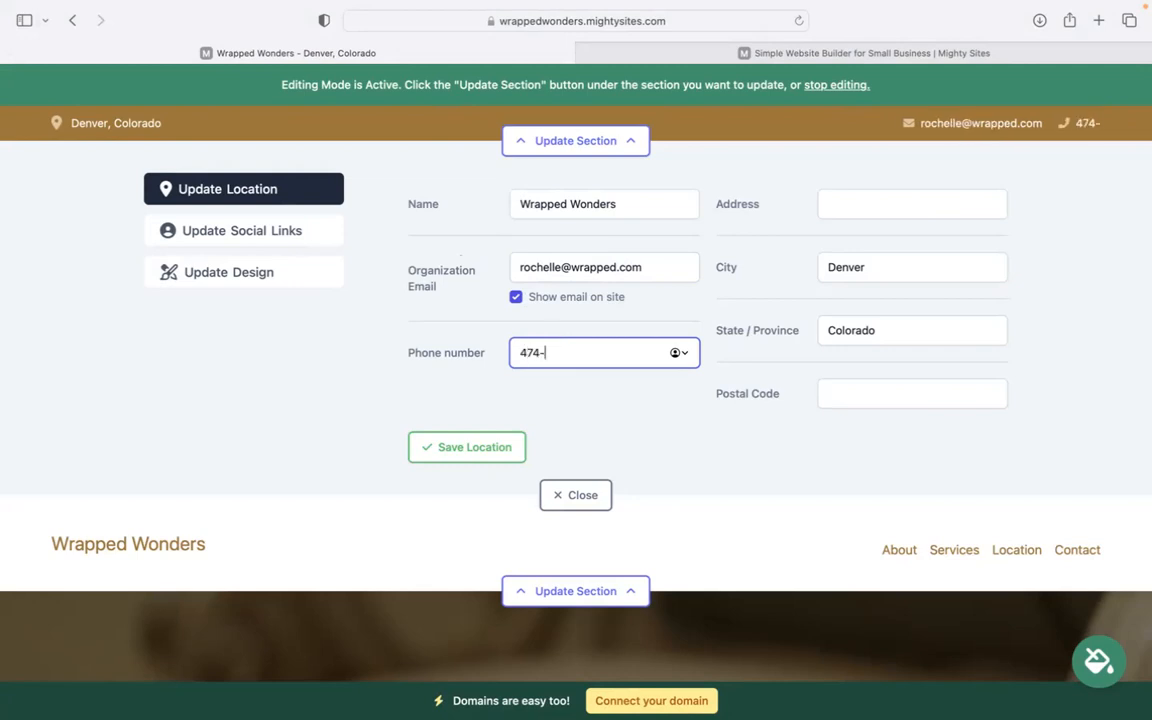
{"action": "type", "text": "39393"}
- Add the street address and postal code, save the location, then save the social links
{"action": "left_click", "coordinate": [900, 212]}
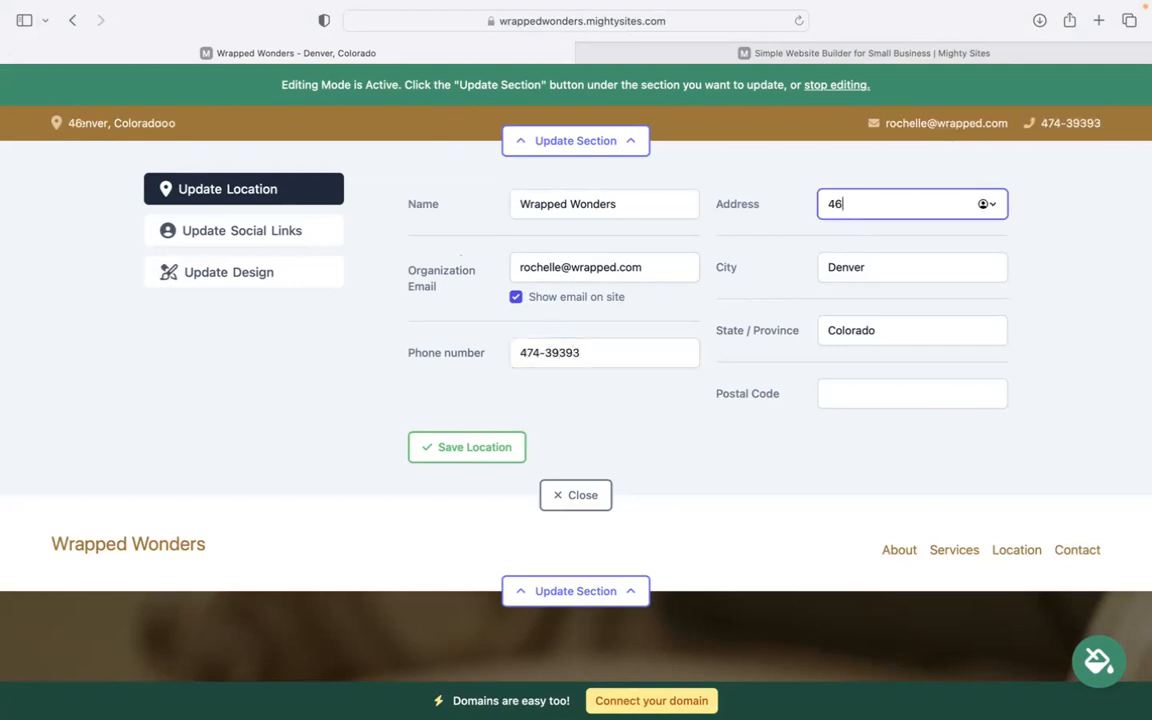
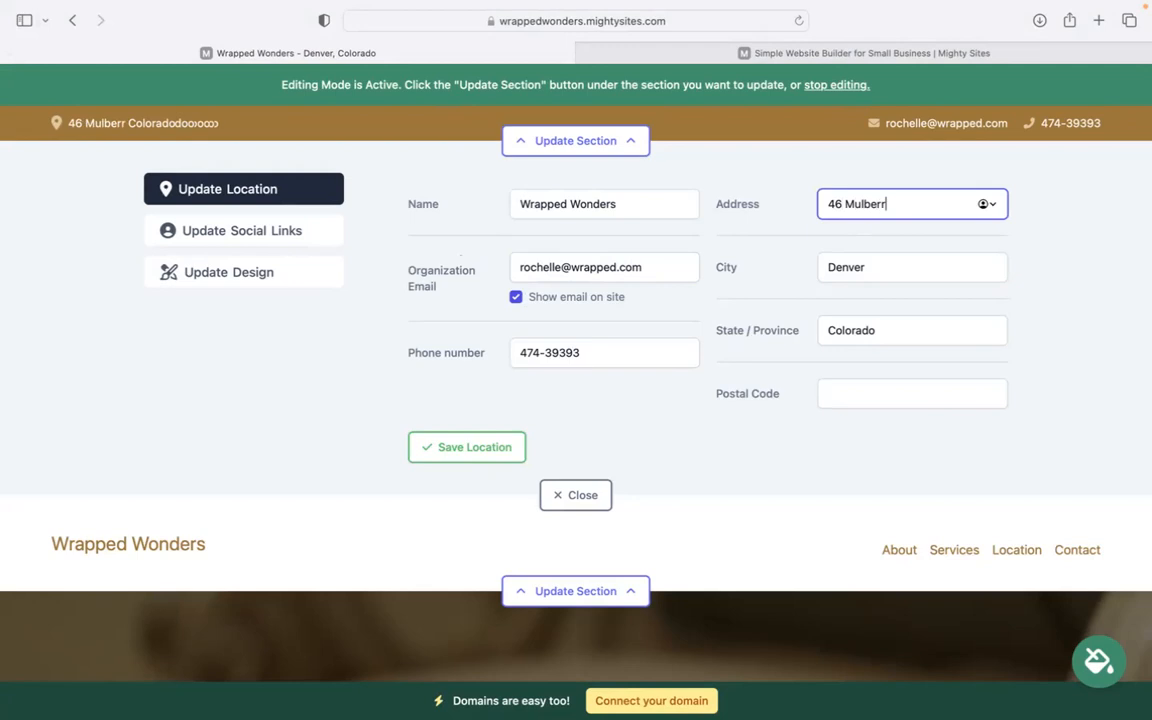
{"action": "left_click", "coordinate": [887, 391]}
{"action": "type", "text": "59494"}
{"action": "left_click", "coordinate": [465, 447]}
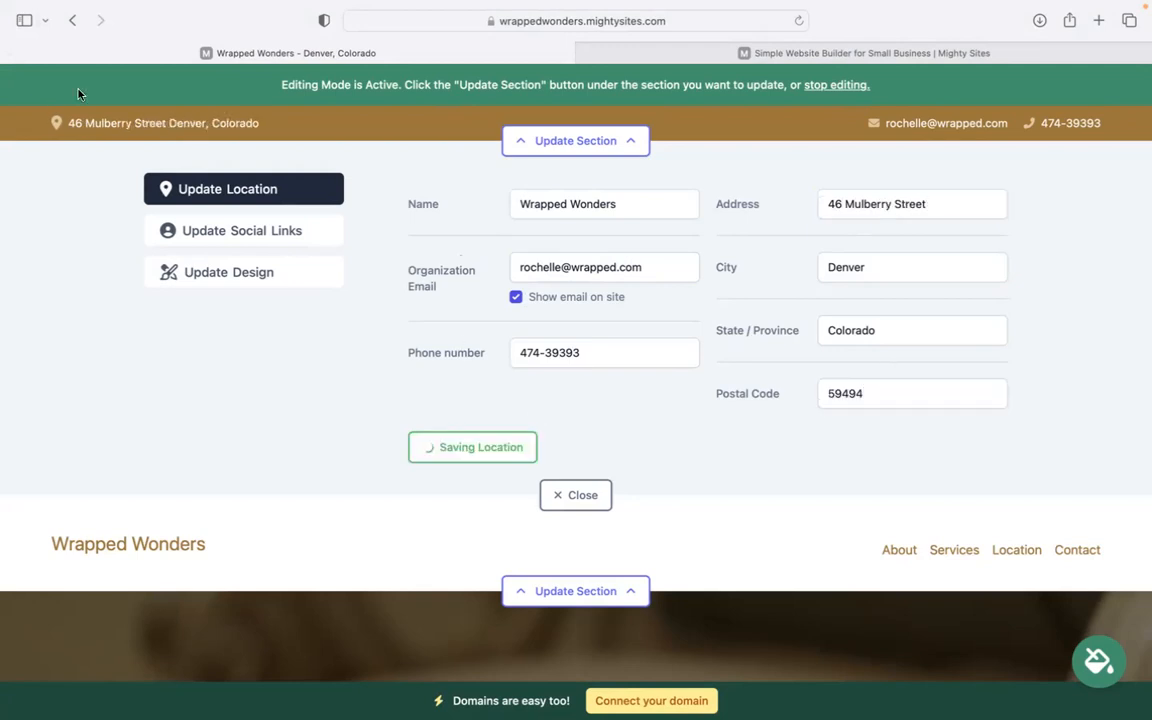
{"action": "left_click", "coordinate": [316, 230]}
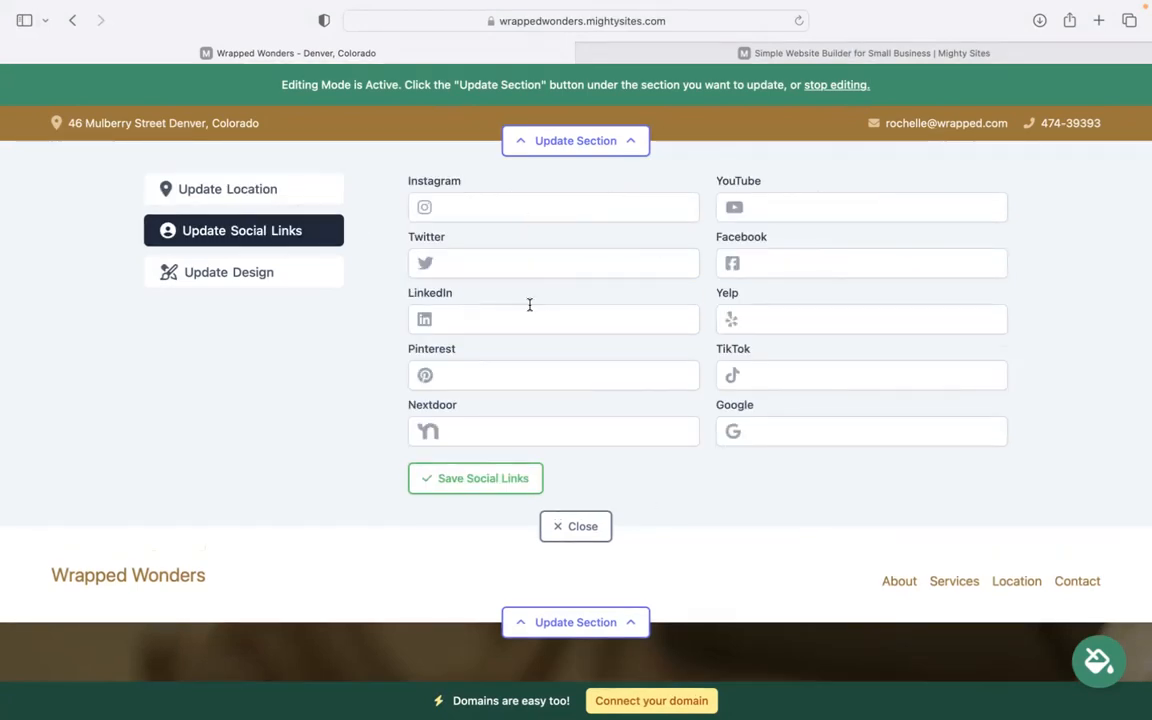
{"action": "left_click", "coordinate": [483, 478]}
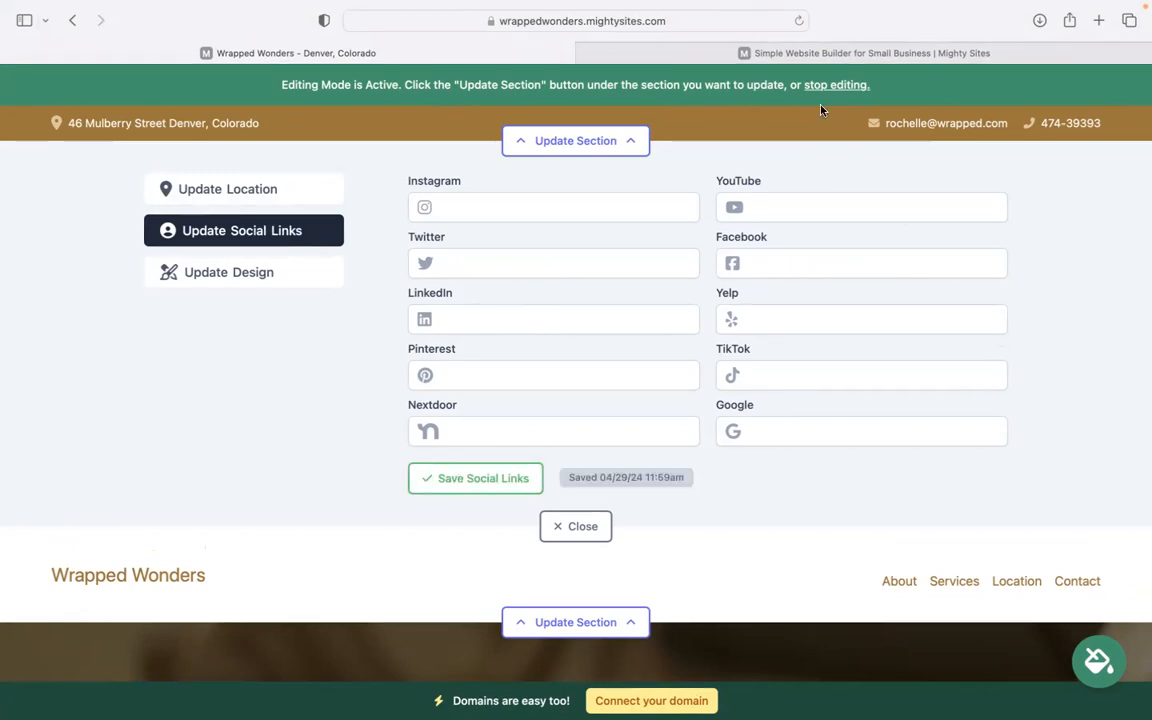
- Upload the Mighty Sites logo image from Downloads as the header logo and save it
{"action": "left_click", "coordinate": [583, 528]}
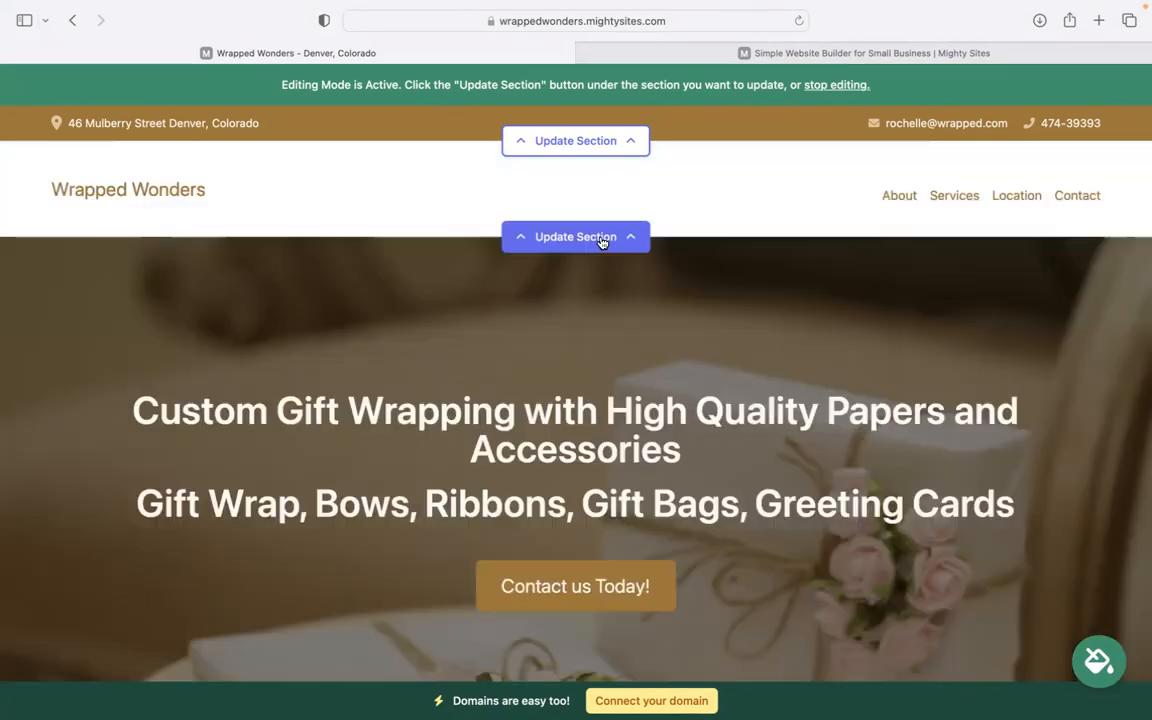
{"action": "left_click", "coordinate": [603, 239]}
{"action": "left_click", "coordinate": [558, 304]}
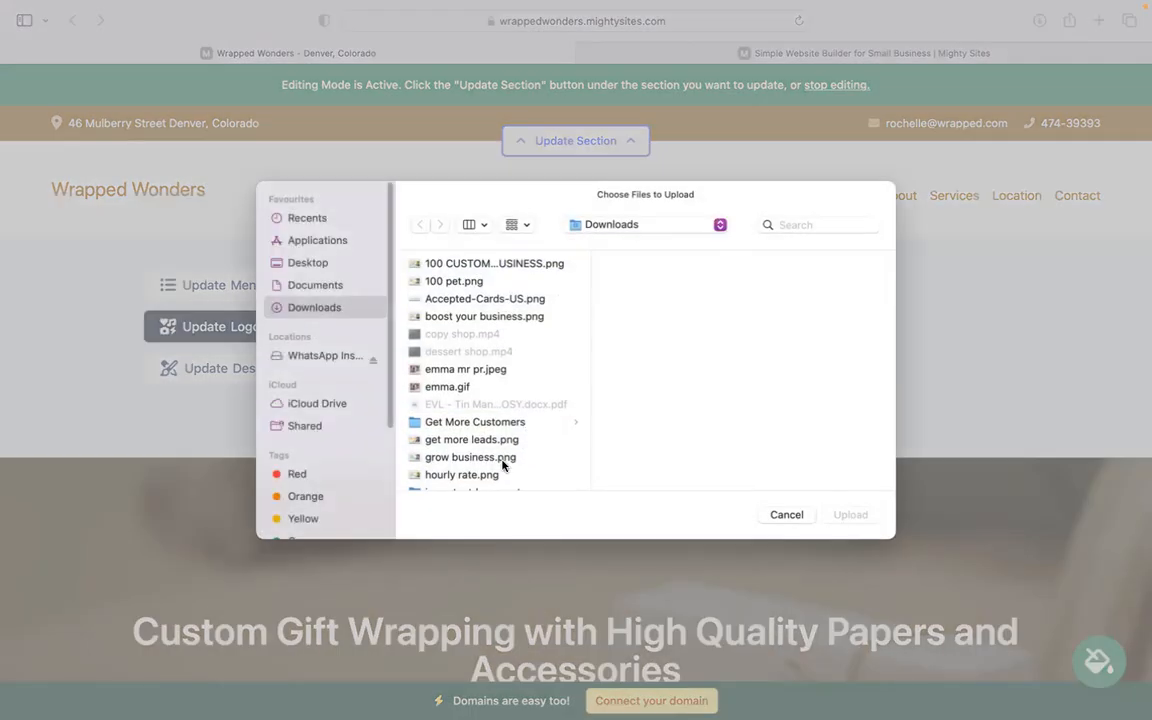
{"action": "left_click", "coordinate": [499, 484]}
{"action": "key", "text": "Down"}
{"action": "double_click", "coordinate": [499, 485]}
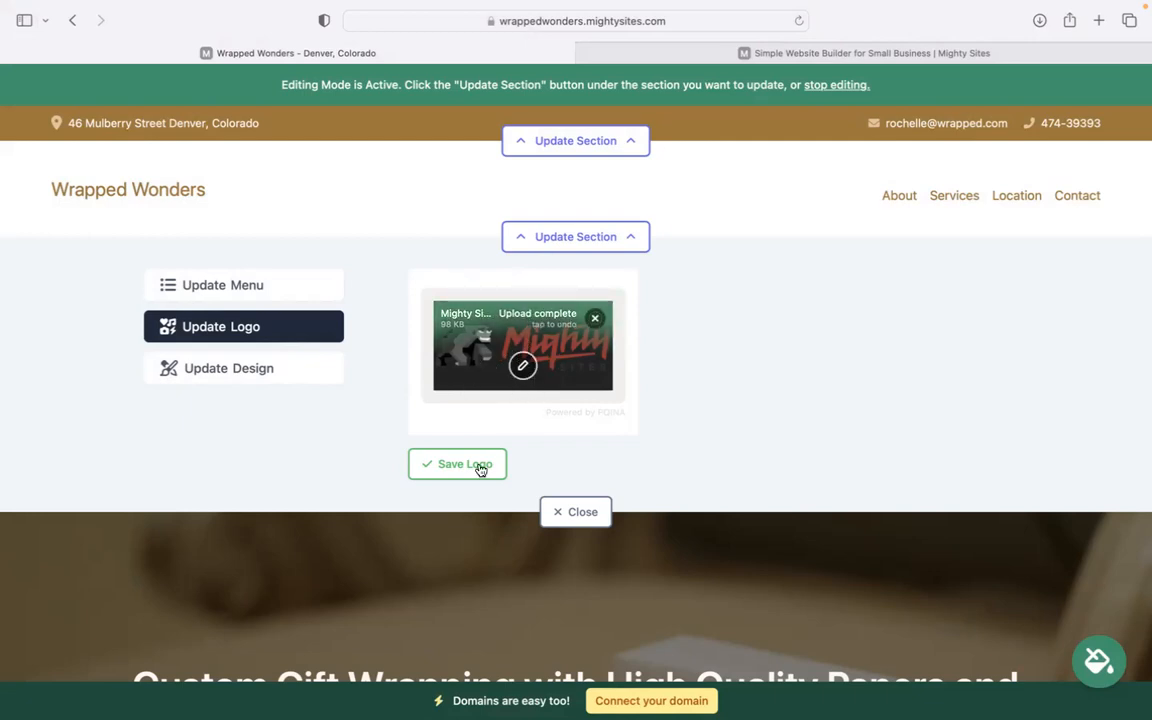
{"action": "left_click", "coordinate": [462, 469]}
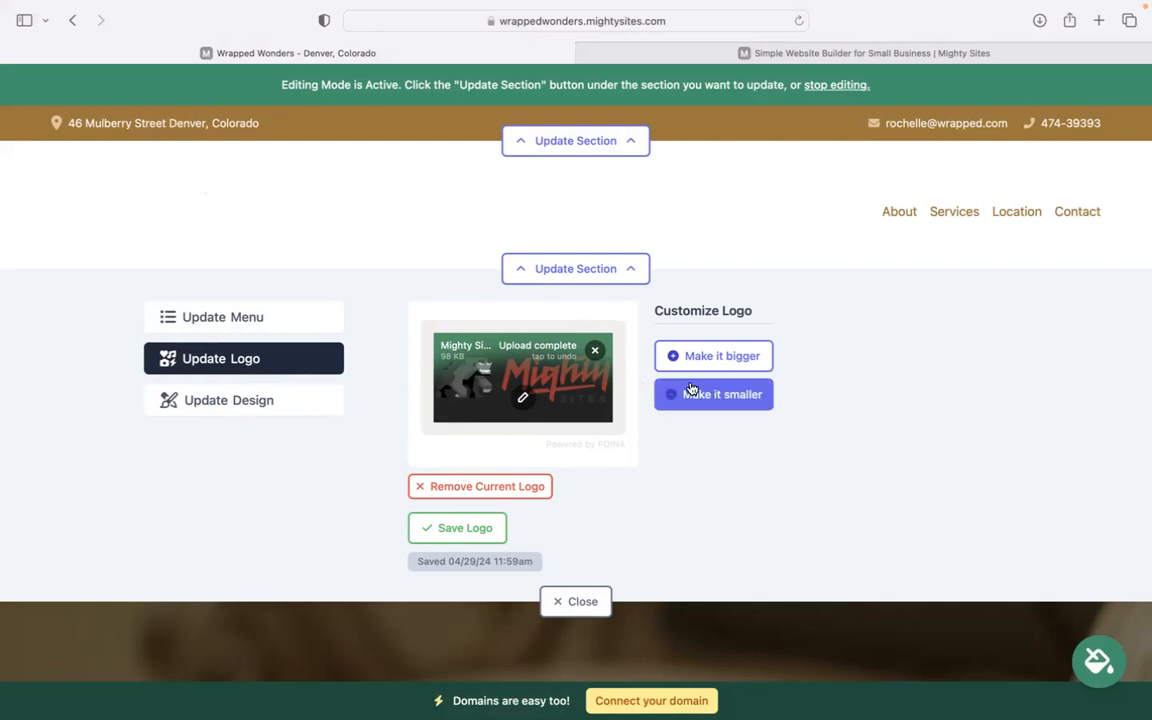
- Adjust the header logo size, leaving it enlarged, and close the logo editor
{"action": "left_click", "coordinate": [734, 355]}
{"action": "left_click", "coordinate": [734, 382]}
{"action": "left_click", "coordinate": [740, 433]}
{"action": "left_click", "coordinate": [740, 433]}
{"action": "left_click", "coordinate": [740, 433]}
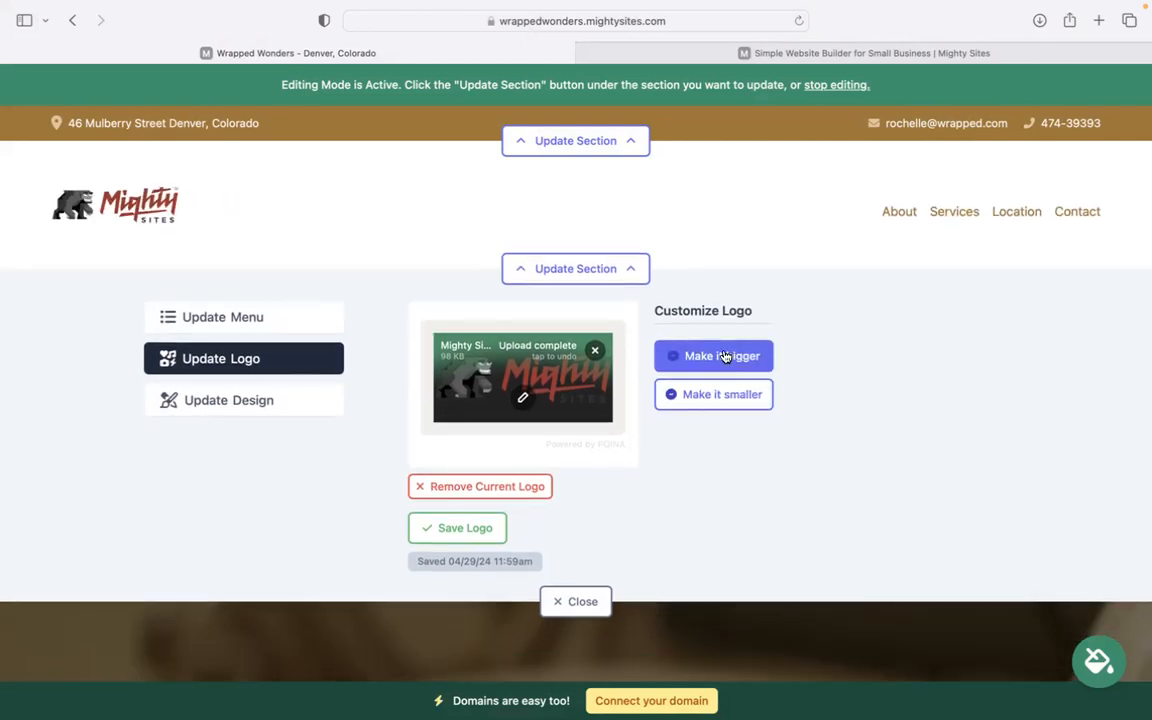
{"action": "left_click", "coordinate": [727, 360]}
{"action": "left_click", "coordinate": [727, 362]}
{"action": "left_click", "coordinate": [578, 627]}
{"action": "scroll", "coordinate": [476, 140], "scroll_direction": "down", "scroll_amount": 6}
- Browse the colour themes and apply the light-green theme to the whole site
{"action": "scroll", "coordinate": [730, 374], "scroll_direction": "down", "scroll_amount": 2}
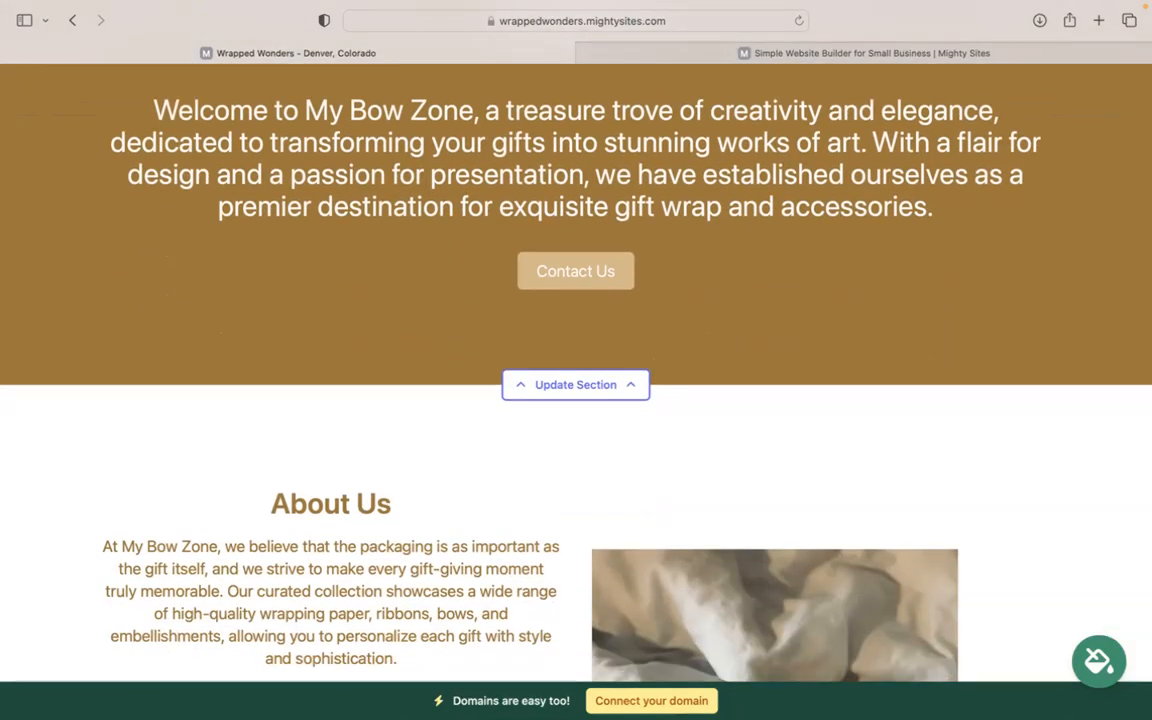
{"action": "left_click", "coordinate": [1099, 660]}
{"action": "left_click", "coordinate": [873, 572]}
{"action": "left_click", "coordinate": [876, 574]}
{"action": "left_click", "coordinate": [879, 575]}
{"action": "left_click", "coordinate": [879, 575]}
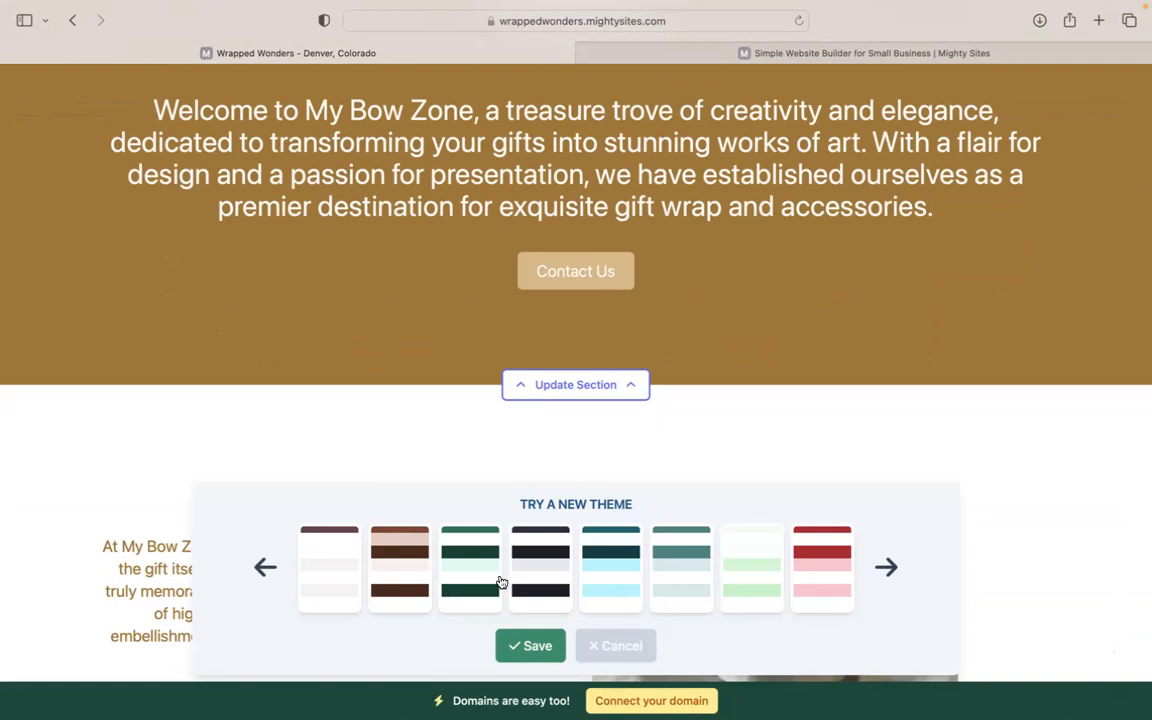
{"action": "left_click", "coordinate": [685, 570]}
{"action": "left_click", "coordinate": [724, 567]}
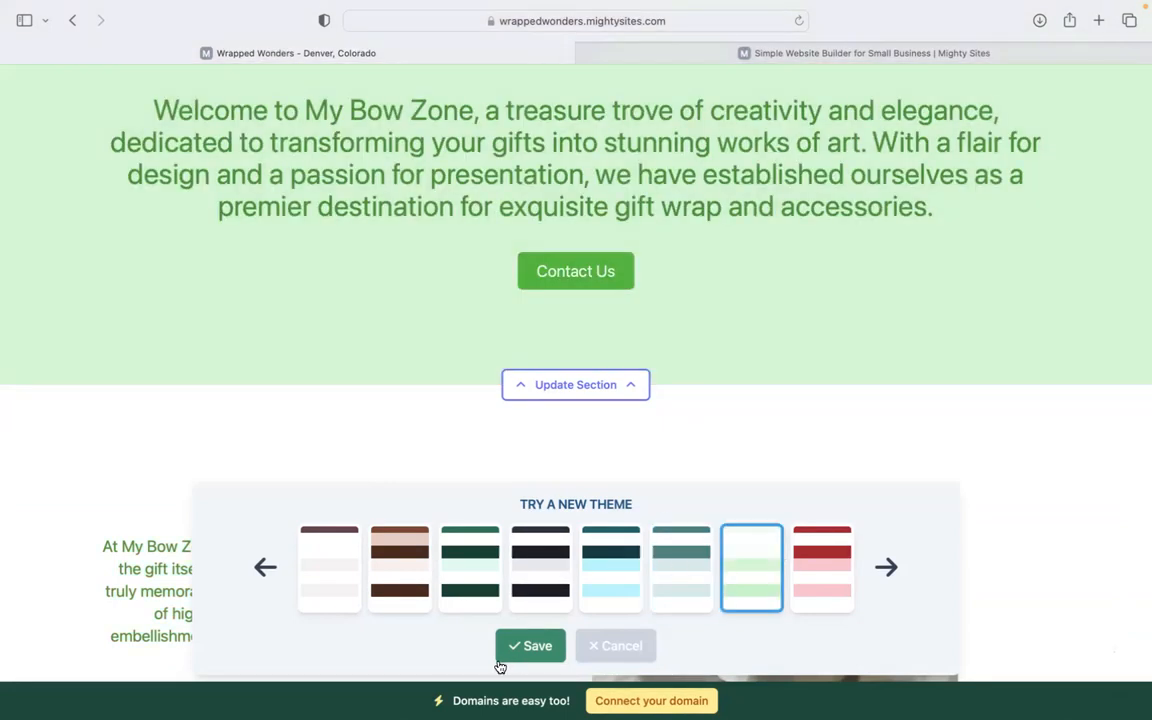
{"action": "scroll", "coordinate": [576, 372], "scroll_direction": "up", "scroll_amount": 6}
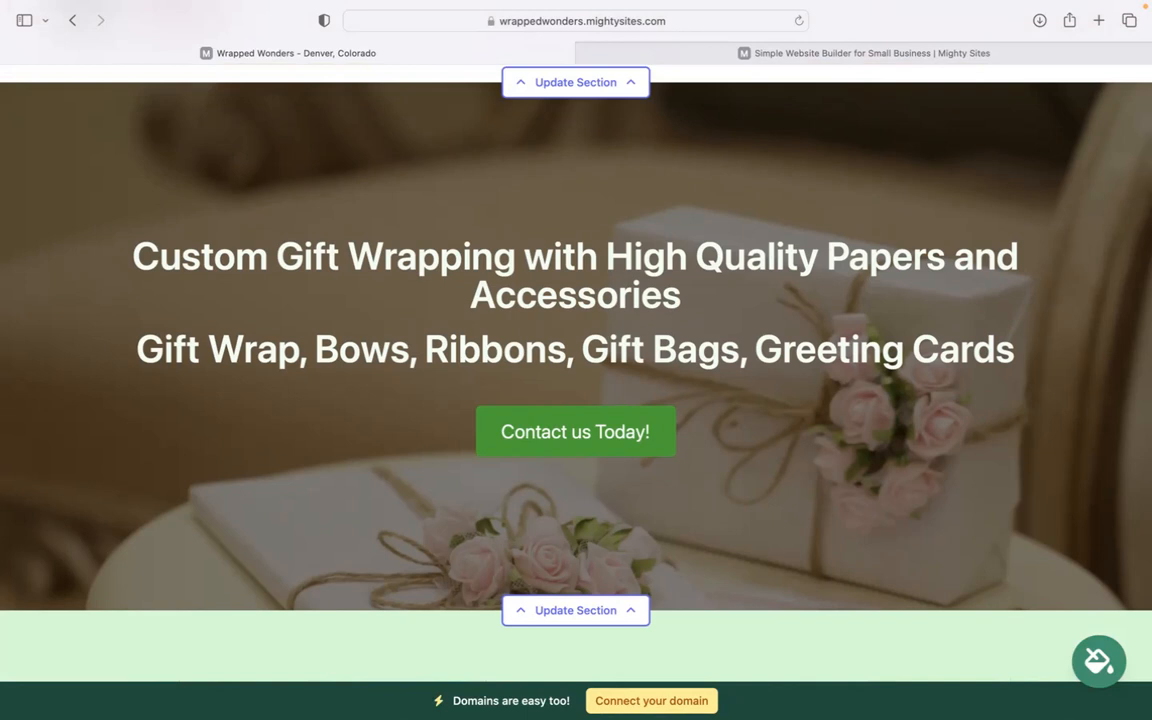
{"action": "scroll", "coordinate": [820, 120], "scroll_direction": "down", "scroll_amount": 4}
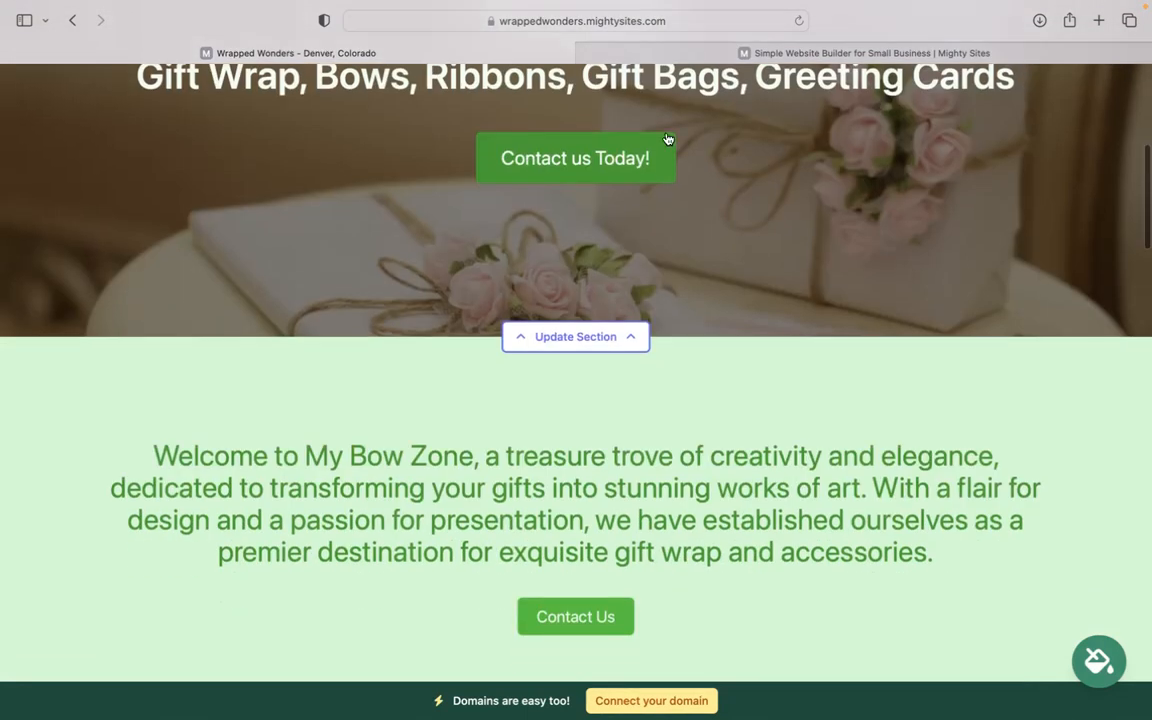
{"action": "left_click", "coordinate": [578, 334]}
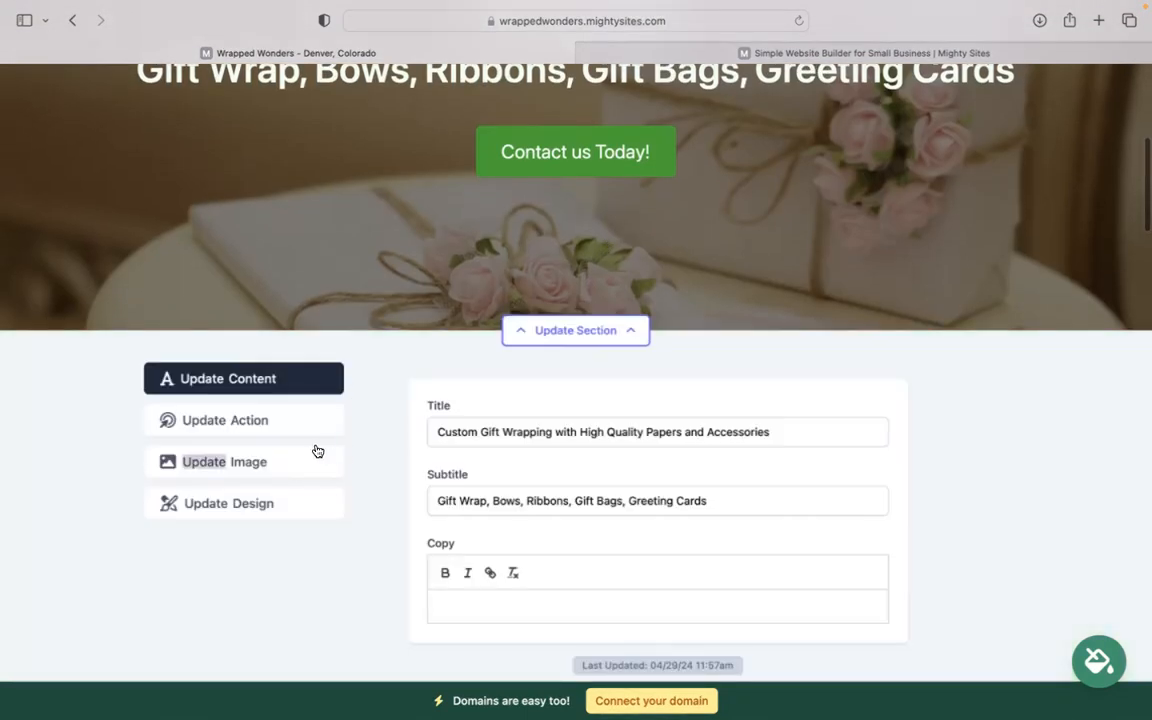
{"action": "left_click", "coordinate": [288, 465]}
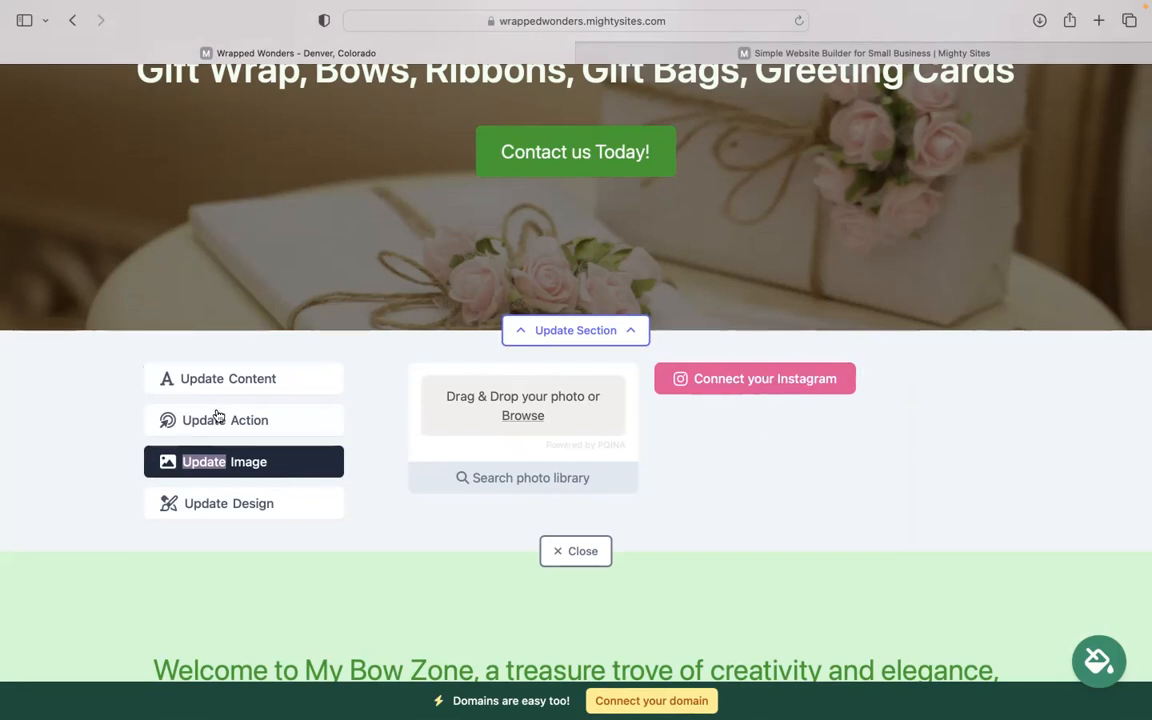
{"action": "left_click", "coordinate": [200, 440]}
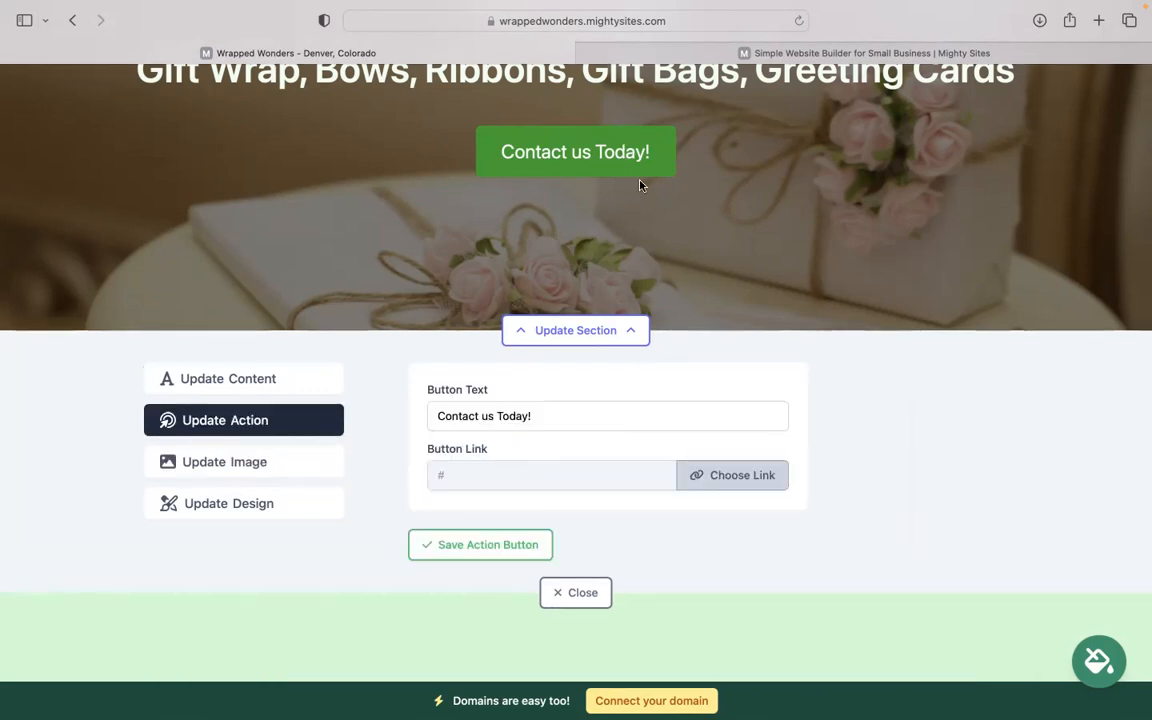
{"action": "left_click", "coordinate": [700, 476]}
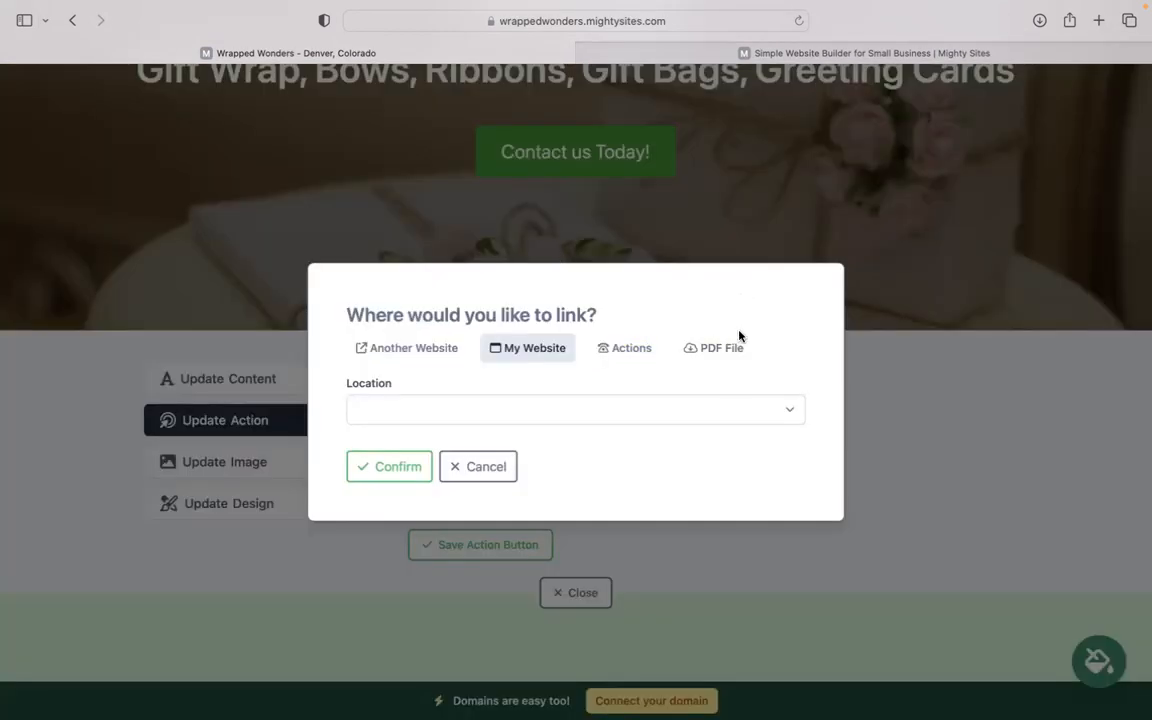
{"action": "left_click", "coordinate": [492, 468]}
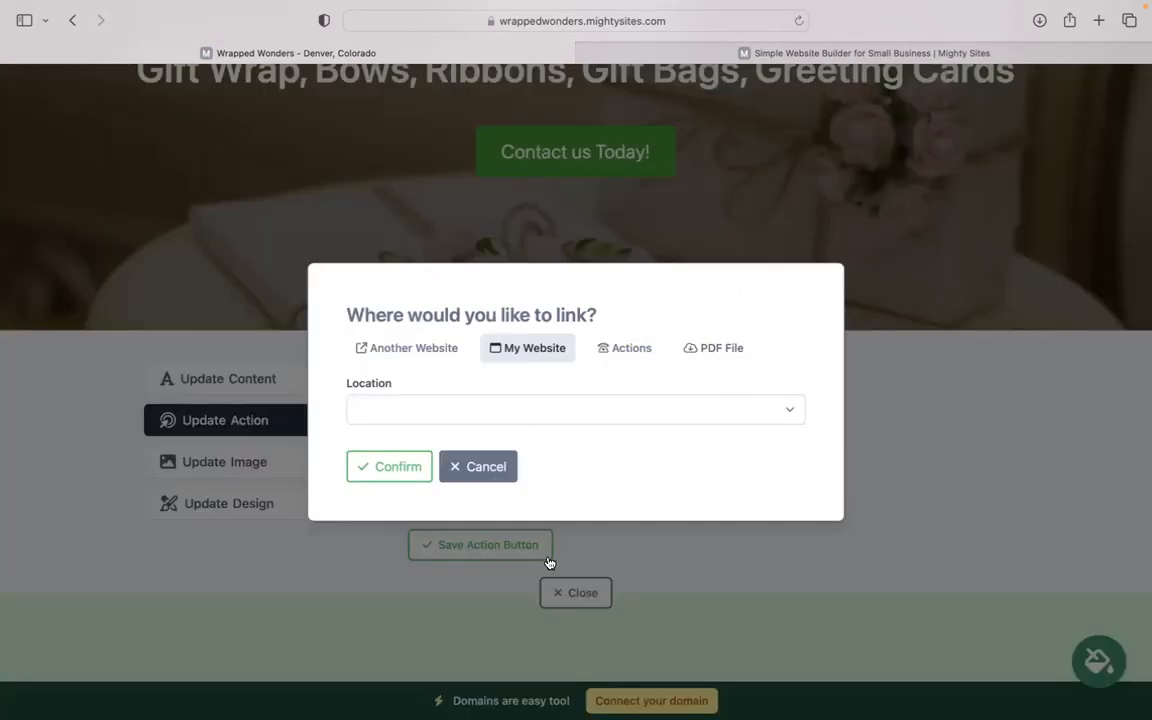
{"action": "left_click", "coordinate": [566, 589]}
- Save the address section's opening hours with every day Closed, then close the hours editor
{"action": "scroll", "coordinate": [566, 500], "scroll_direction": "down", "scroll_amount": 10}
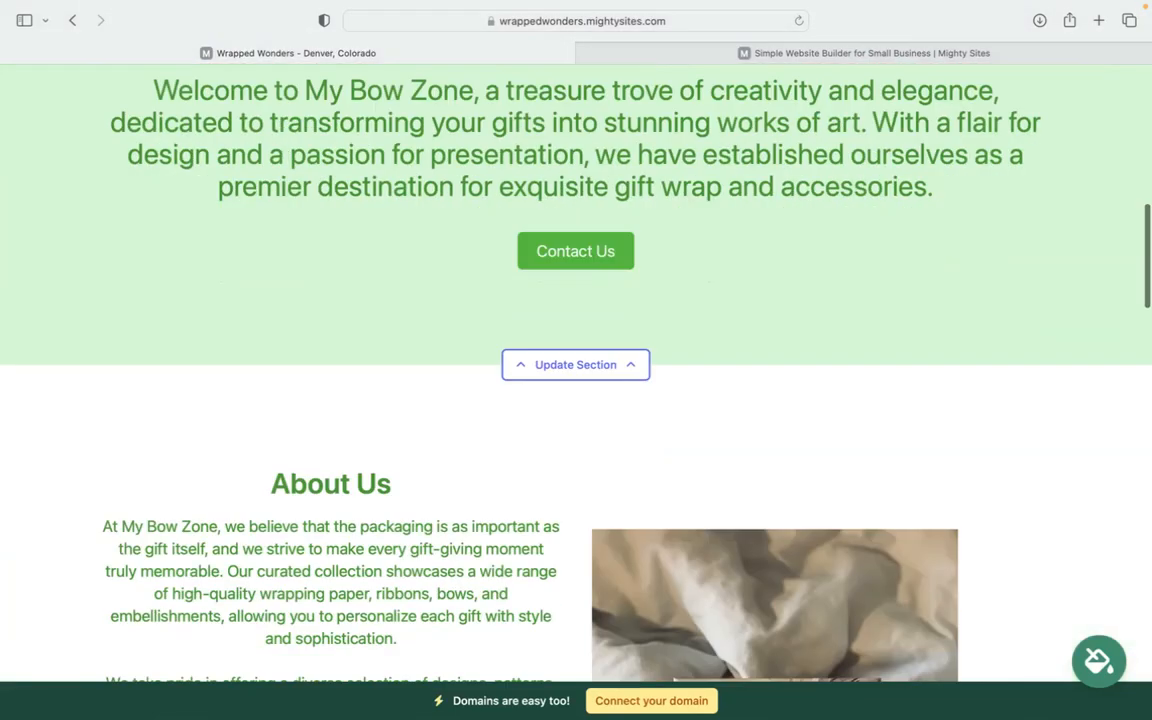
{"action": "scroll", "coordinate": [576, 370], "scroll_direction": "down", "scroll_amount": 15}
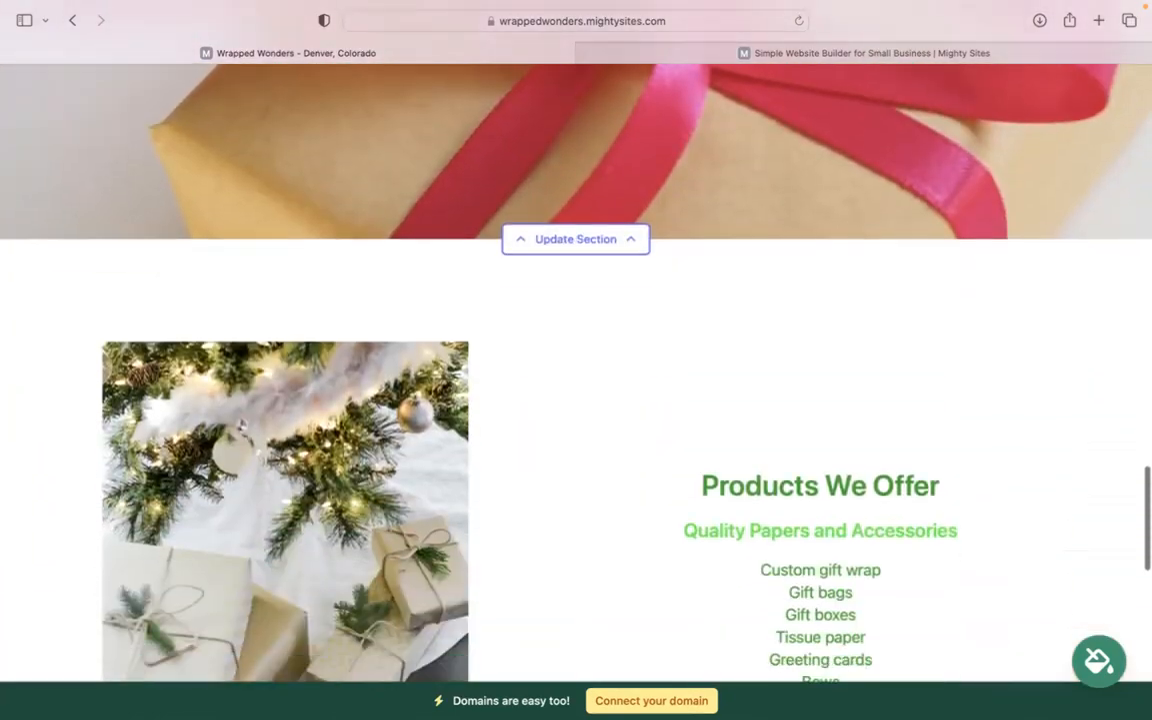
{"action": "scroll", "coordinate": [576, 400], "scroll_direction": "down", "scroll_amount": 3}
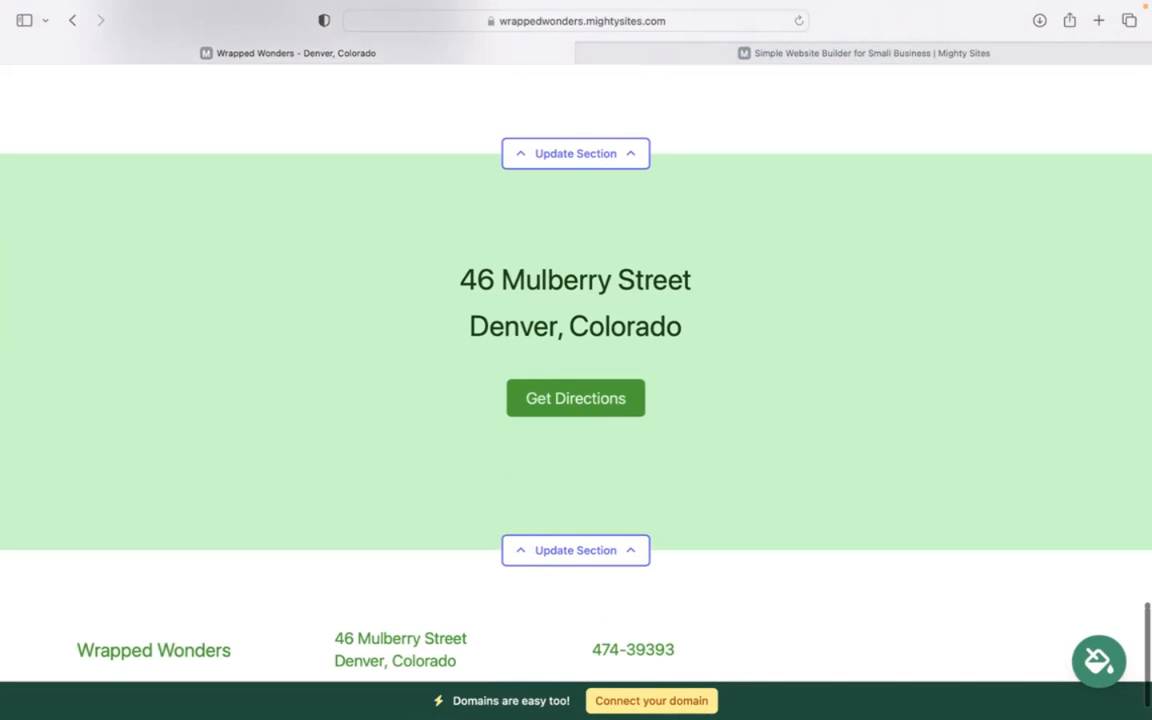
{"action": "left_click", "coordinate": [597, 565]}
{"action": "scroll", "coordinate": [230, 450], "scroll_direction": "down", "scroll_amount": 4}
{"action": "left_click", "coordinate": [224, 400]}
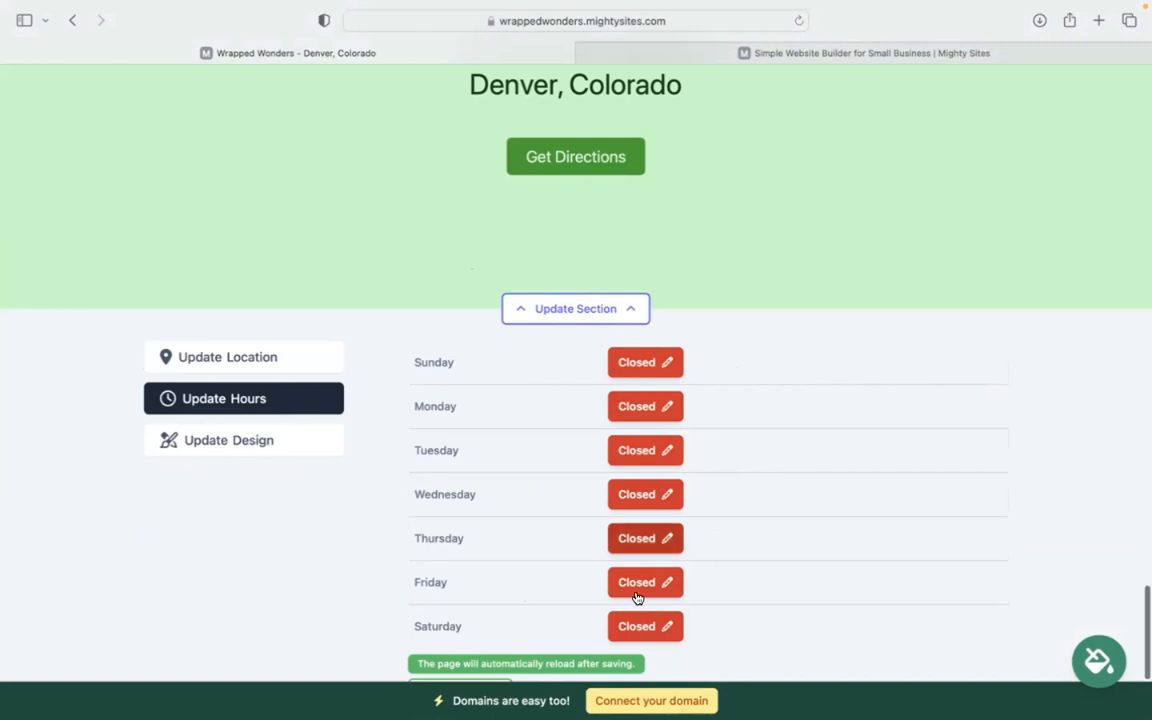
{"action": "scroll", "coordinate": [638, 597], "scroll_direction": "down", "scroll_amount": 3}
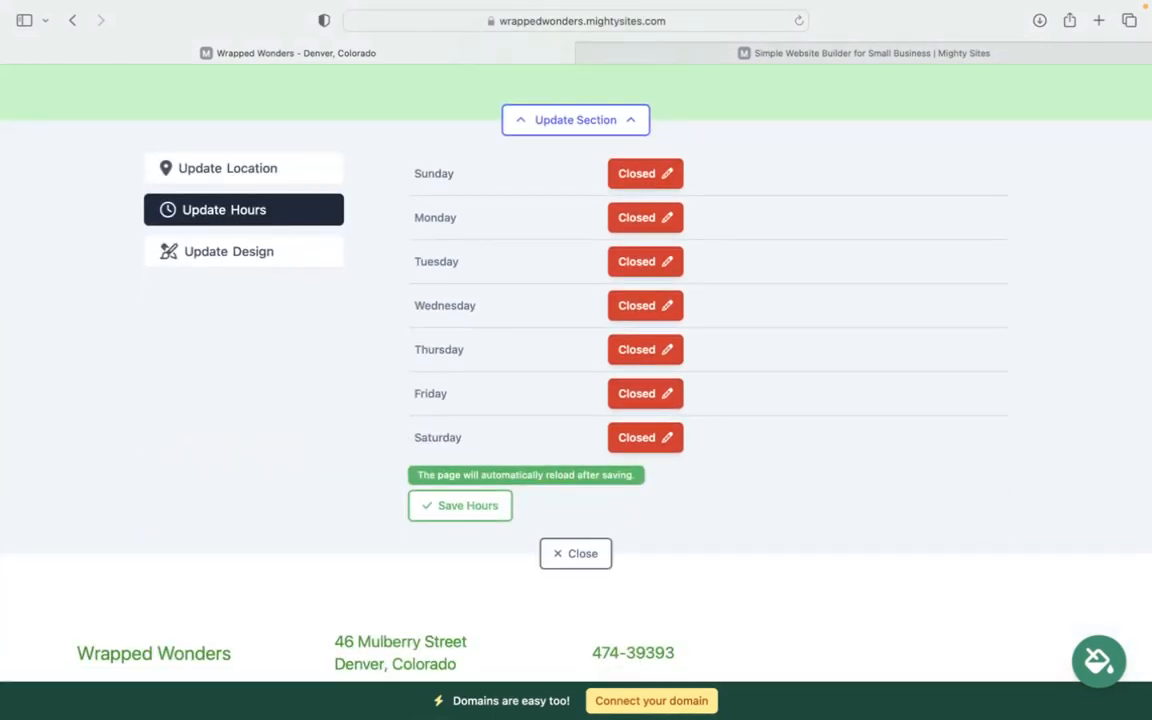
{"action": "left_click", "coordinate": [487, 508]}
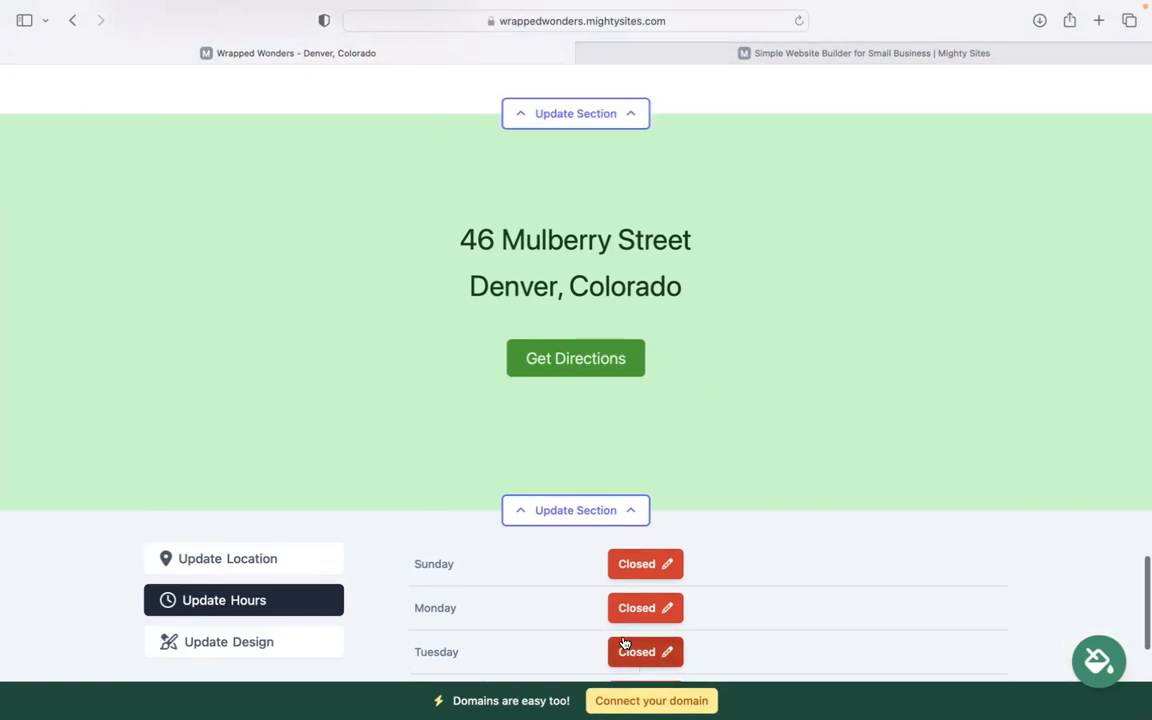
{"action": "scroll", "coordinate": [925, 586], "scroll_direction": "down", "scroll_amount": 5}
{"action": "scroll", "coordinate": [925, 586], "scroll_direction": "up", "scroll_amount": 3}
{"action": "scroll", "coordinate": [925, 586], "scroll_direction": "down", "scroll_amount": 3}
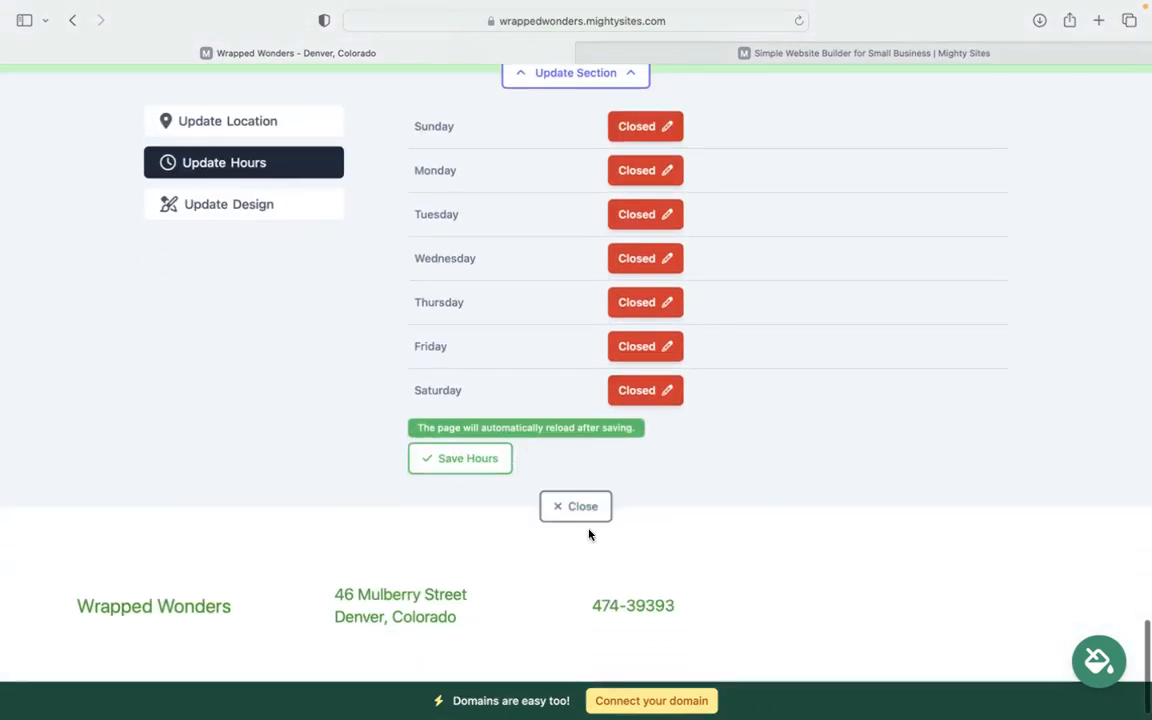
{"action": "left_click", "coordinate": [590, 509]}
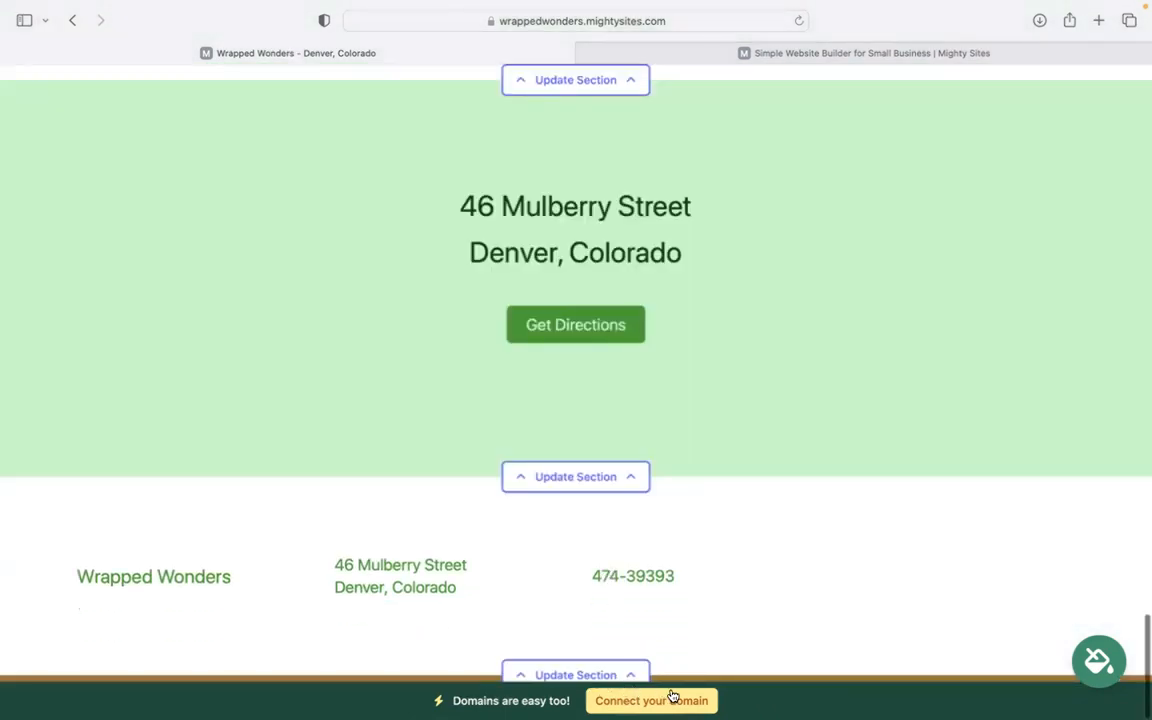
{"action": "scroll", "coordinate": [815, 386], "scroll_direction": "up", "scroll_amount": 1}
{"action": "scroll", "coordinate": [734, 340], "scroll_direction": "up", "scroll_amount": 10}
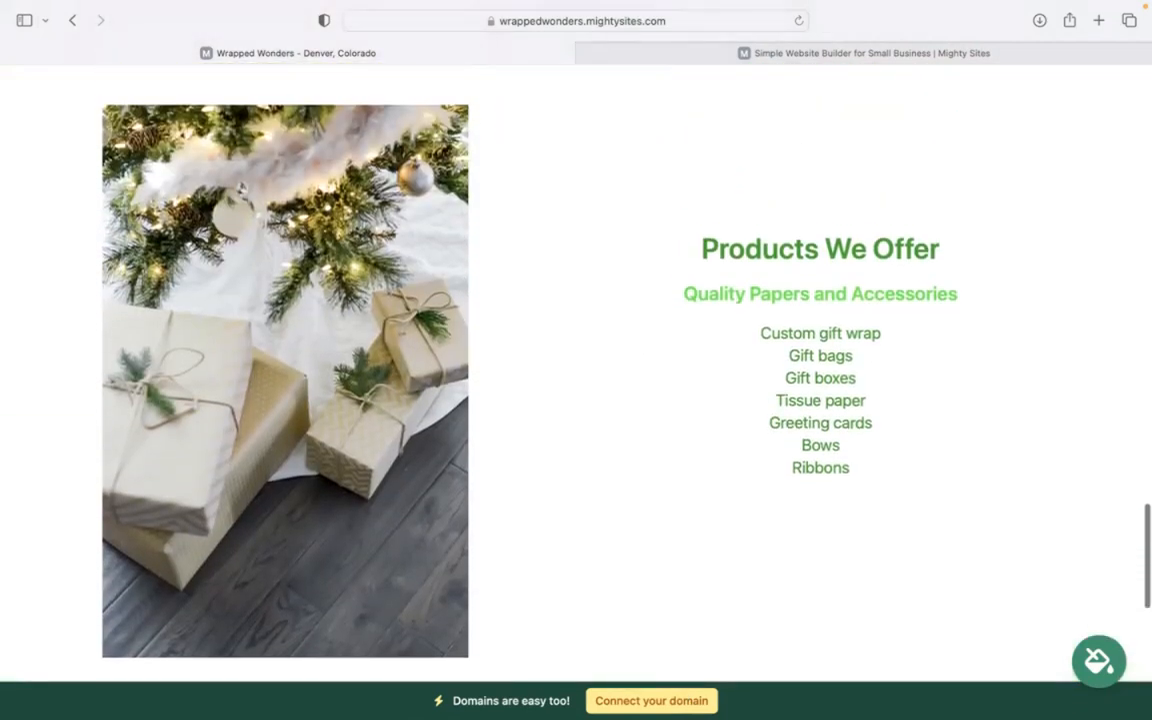
{"action": "scroll", "coordinate": [576, 370], "scroll_direction": "up", "scroll_amount": 5}
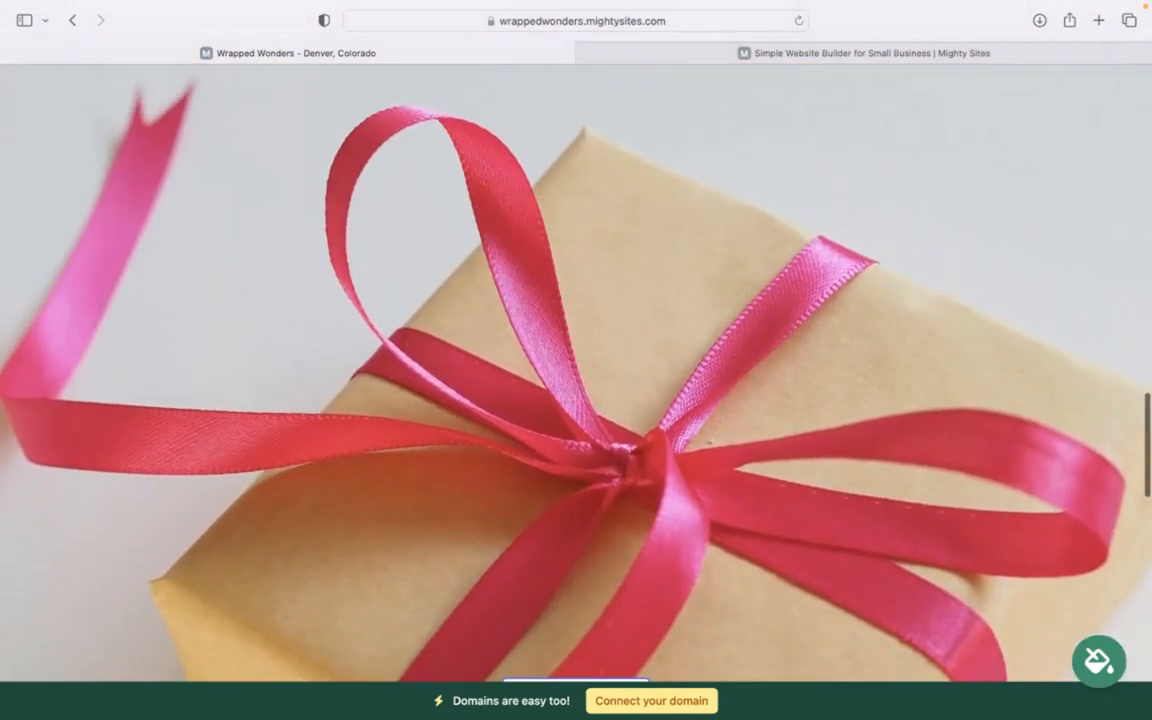
{"action": "scroll", "coordinate": [576, 370], "scroll_direction": "down", "scroll_amount": 1}
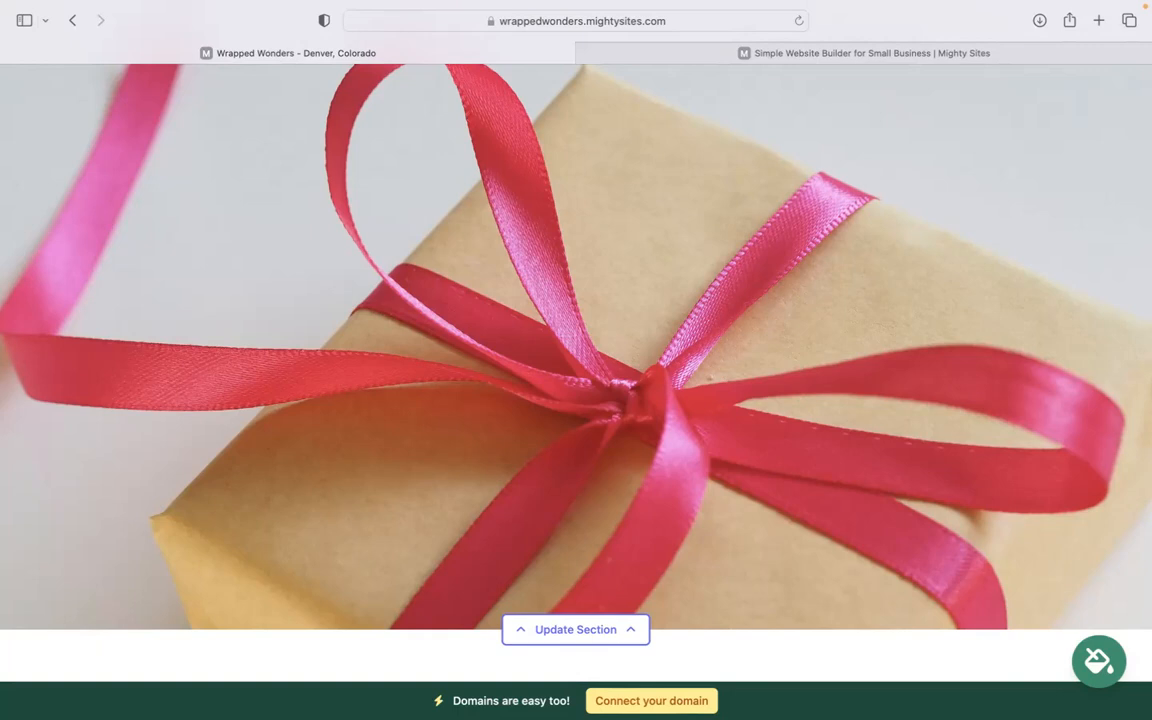
{"action": "scroll", "coordinate": [518, 350], "scroll_direction": "up", "scroll_amount": 10}
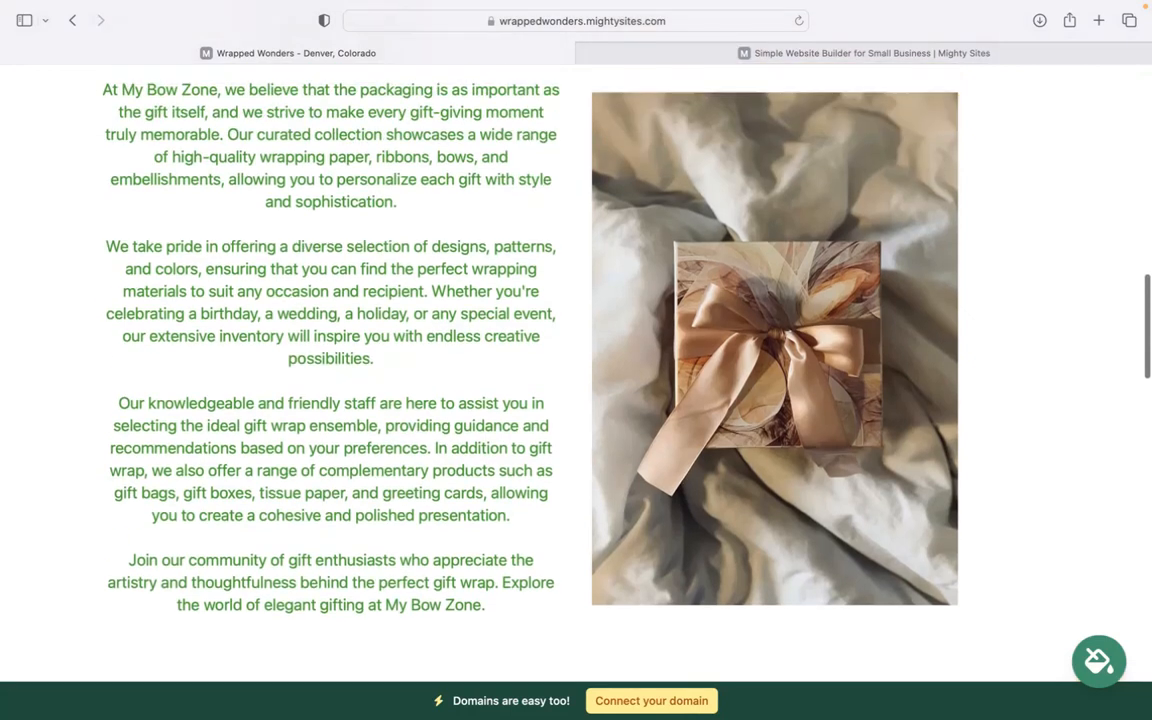
{"action": "scroll", "coordinate": [576, 350], "scroll_direction": "up", "scroll_amount": 10}
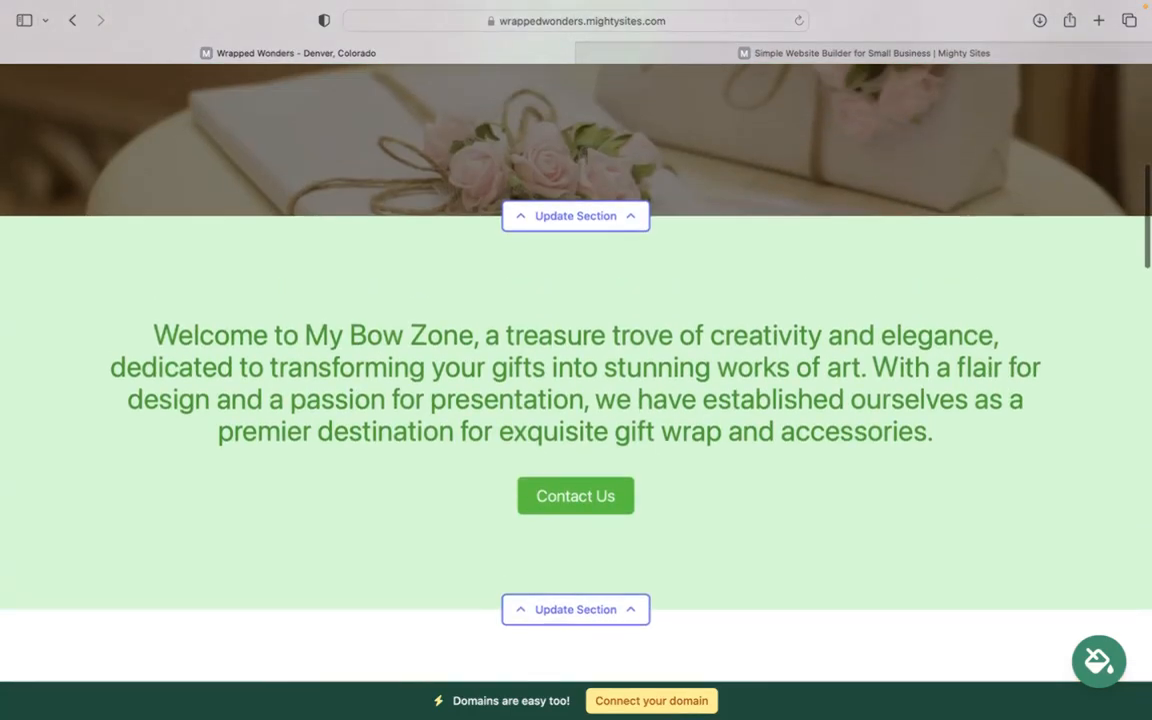
{"action": "scroll", "coordinate": [576, 350], "scroll_direction": "up", "scroll_amount": 10}
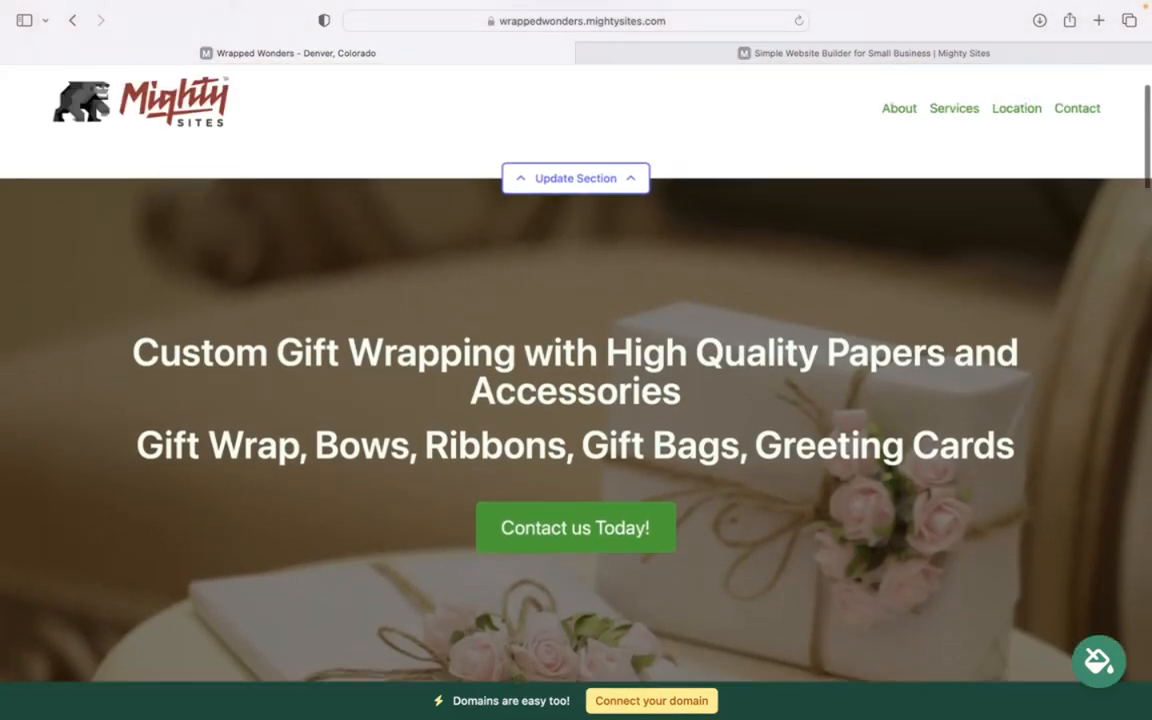
{"action": "scroll", "coordinate": [576, 350], "scroll_direction": "down", "scroll_amount": 2}
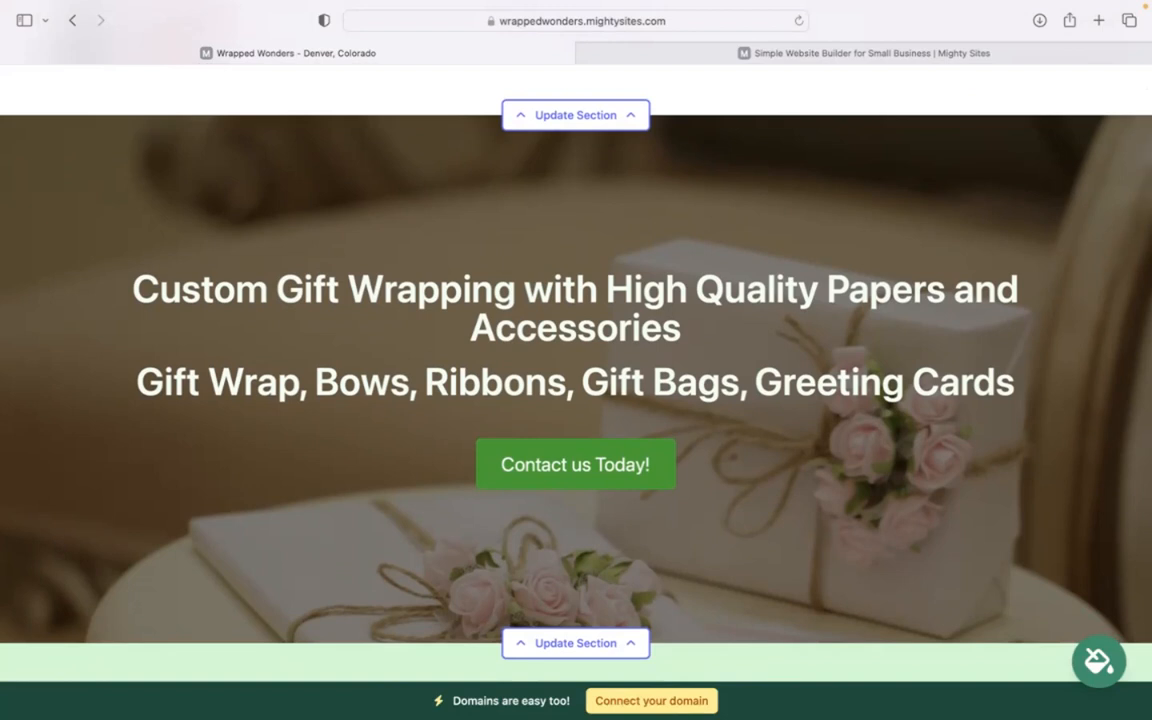